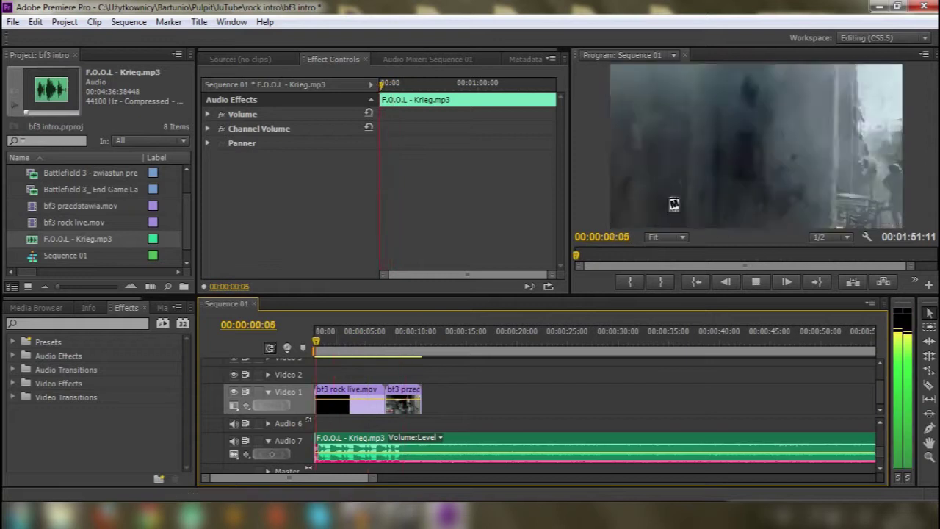
# Play the sequence to find the beat, and split bf3 rock live.mov on Video 1 at 00:00:04:23.
pyautogui.press('space')
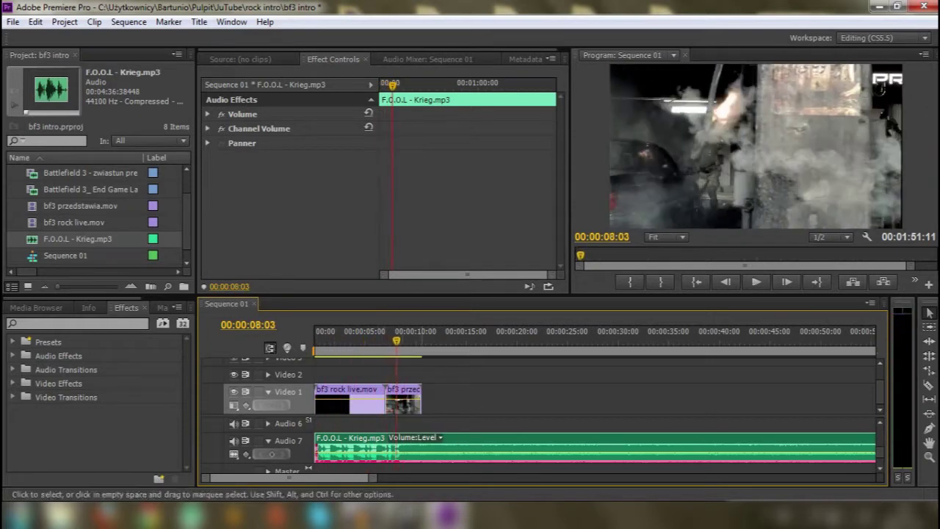
pyautogui.press('=')
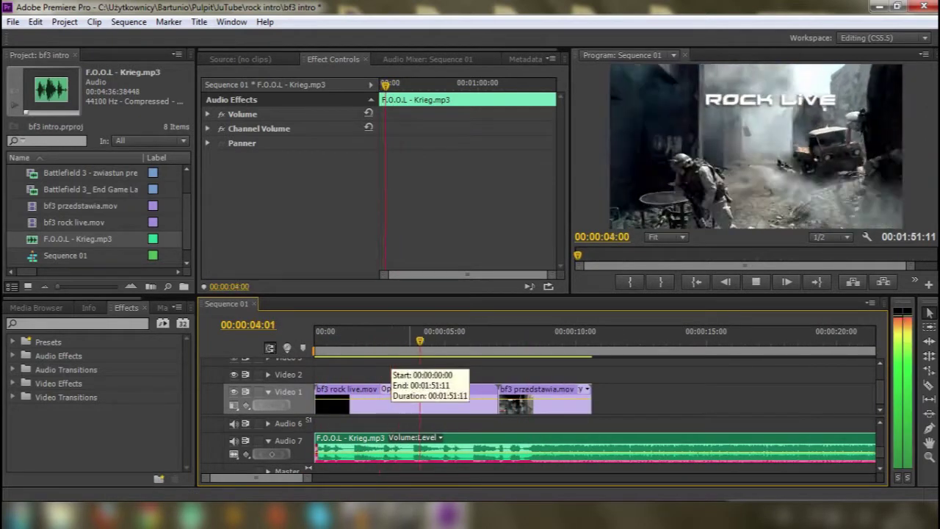
pyautogui.press('space')
pyautogui.press('Right')
pyautogui.press('Right')
pyautogui.press('Right')
pyautogui.press('Right')
pyautogui.press('Right')
pyautogui.press('Right')
pyautogui.press('Right')
pyautogui.press('Right')
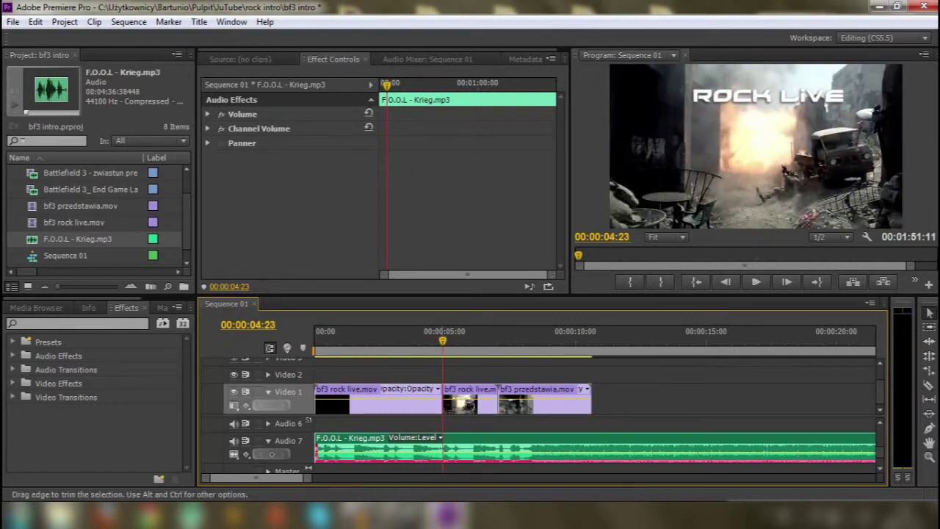
# Split the first part of bf3 rock live.mov again at 00:00:03:04.
pyautogui.press('Left')
pyautogui.press('Left')
pyautogui.press('Left')
pyautogui.press('Left')
pyautogui.press('Left')
pyautogui.press('Left')
pyautogui.press('Left')
pyautogui.press('Left')
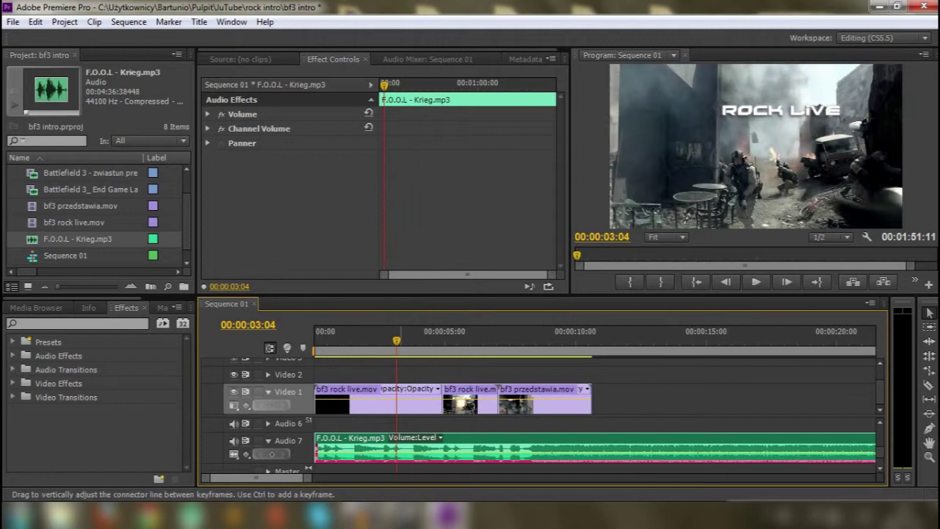
pyautogui.hotkey('ctrl', 'k')
# Add opacity keyframes near the end of the first bf3 rock live.mov piece to make it fade out.
pyautogui.press('Left')
pyautogui.press('Left')
pyautogui.press('Left')
pyautogui.press('Left')
pyautogui.press('Left')
pyautogui.press('Left')
pyautogui.press('Left')
pyautogui.press('Left')
pyautogui.press('Left')
pyautogui.click(383, 399)
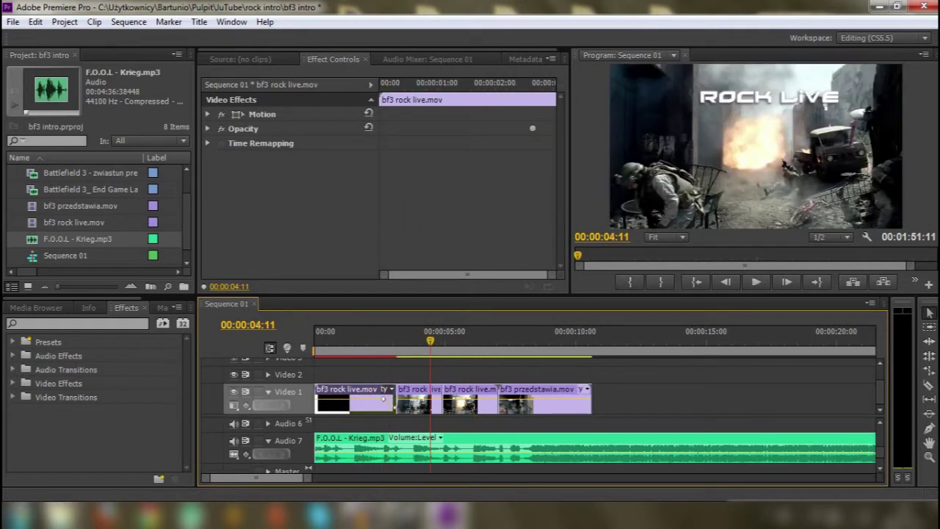
# Split the first bf3 rock live.mov piece at 00:00:00:20.
pyautogui.press('Left')
pyautogui.press('Left')
pyautogui.press('Left')
pyautogui.press('Left')
pyautogui.press('Left')
pyautogui.press('Left')
pyautogui.press('Left')
pyautogui.press('Left')
pyautogui.press('Left')
pyautogui.press('Left')
pyautogui.press('Left')
pyautogui.press('Left')
pyautogui.press('Left')
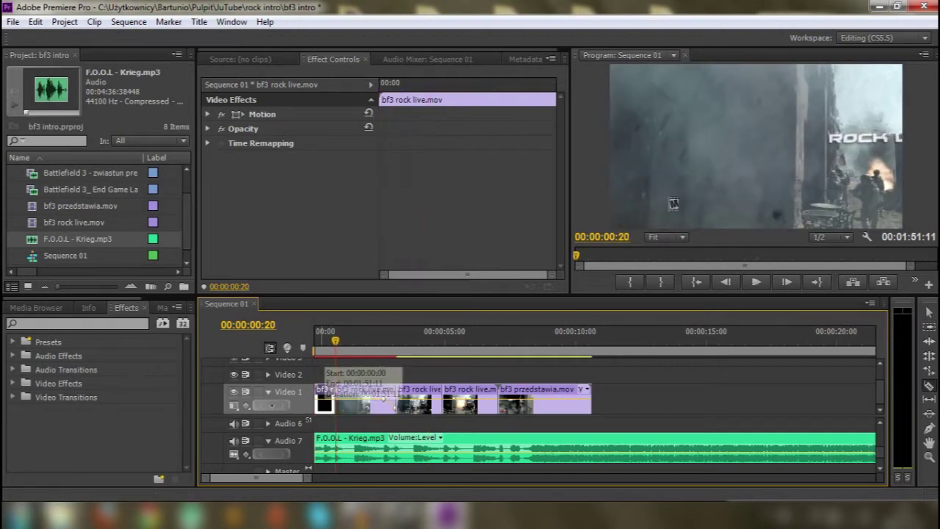
# Fade out the short opening piece with opacity keyframes, and shift the second piece's fade keyframe closer to its end.
pyautogui.press('=')
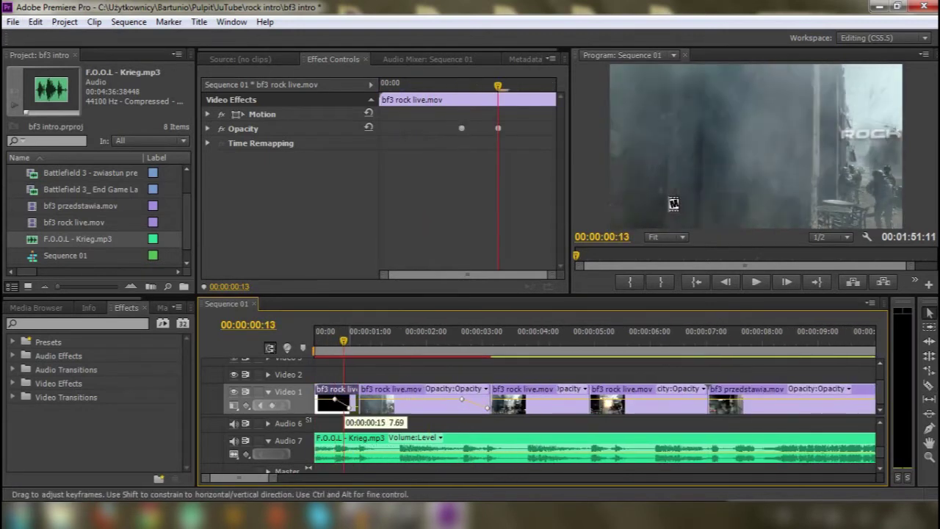
pyautogui.press('space')
pyautogui.moveTo(462, 399); pyautogui.dragTo(483, 402)
pyautogui.press('space')
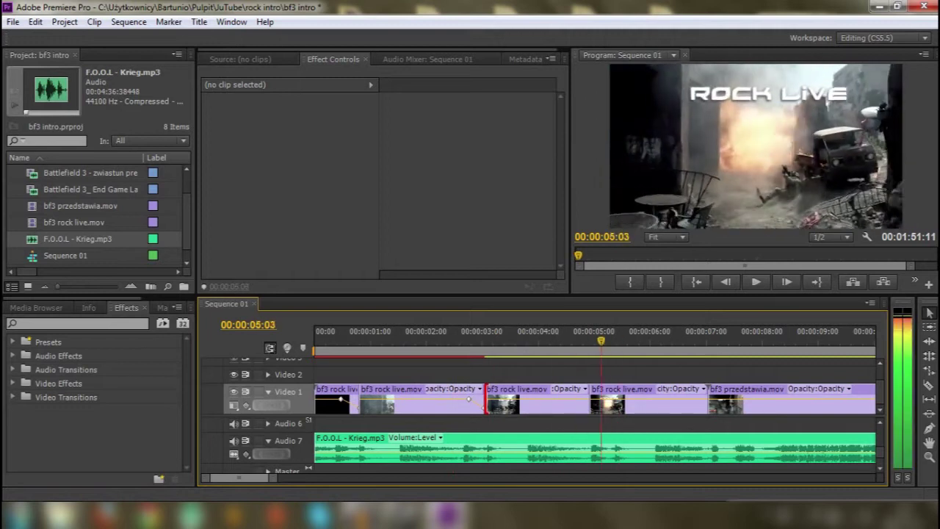
# Split the last bf3 rock live.mov piece at 00:00:05:10 and delete the remainder.
pyautogui.press('j')
pyautogui.press('-')
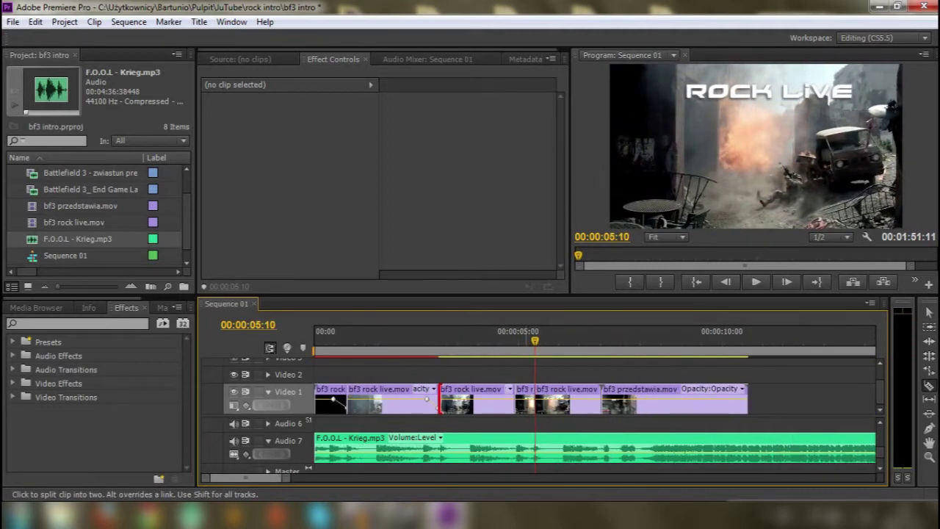
pyautogui.press('Up')
pyautogui.press('=')
pyautogui.press('Delete')
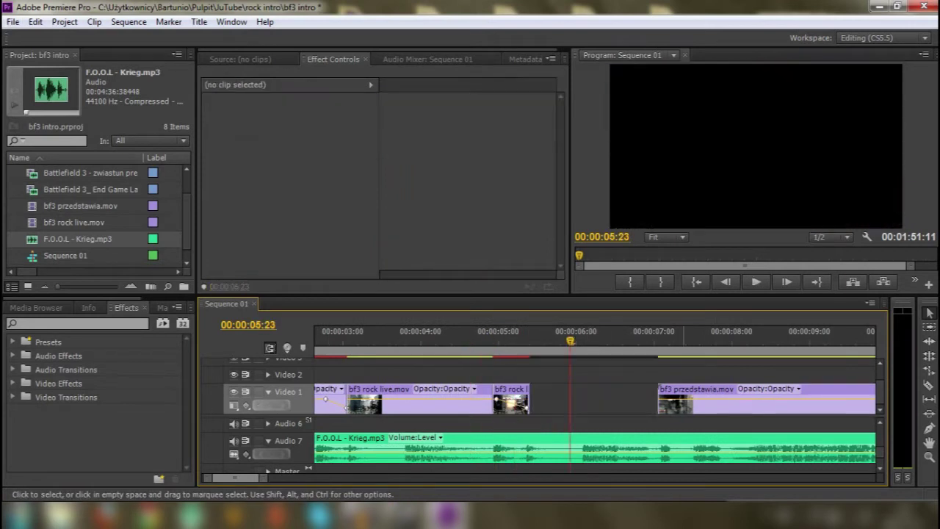
# Move bf3 przedstawia.mov directly against the last bf3 rock live.mov piece to close the gap, and play the join.
pyautogui.press('\\')
pyautogui.moveTo(587, 407); pyautogui.dragTo(592, 407)
pyautogui.press('Up')
pyautogui.press('space')
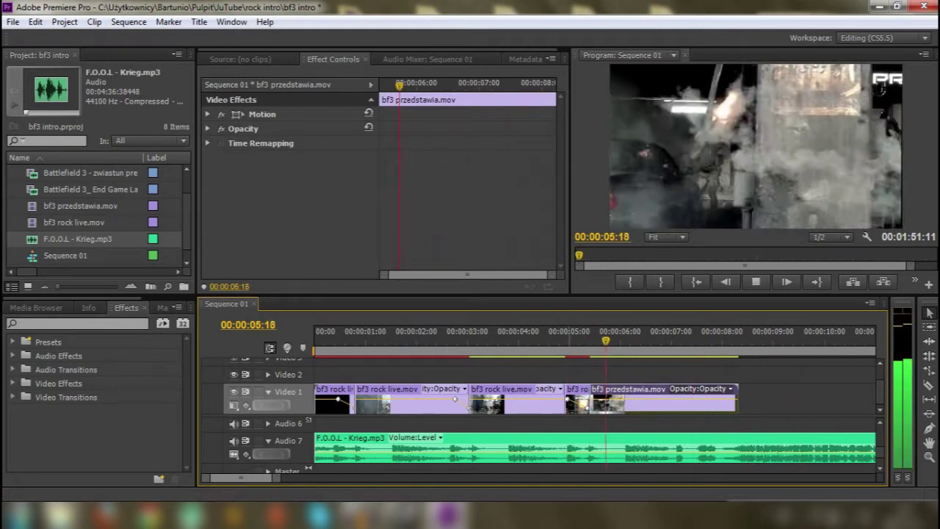
# Save the project and play the edited intro from the start of the sequence.
pyautogui.press('Home')
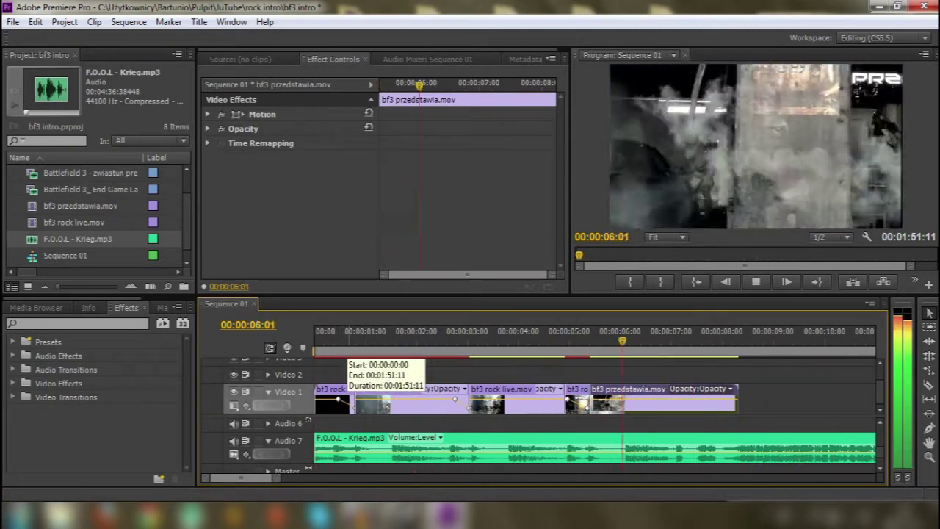
pyautogui.hotkey('ctrl', 's')
pyautogui.press('Home')
pyautogui.press('space')
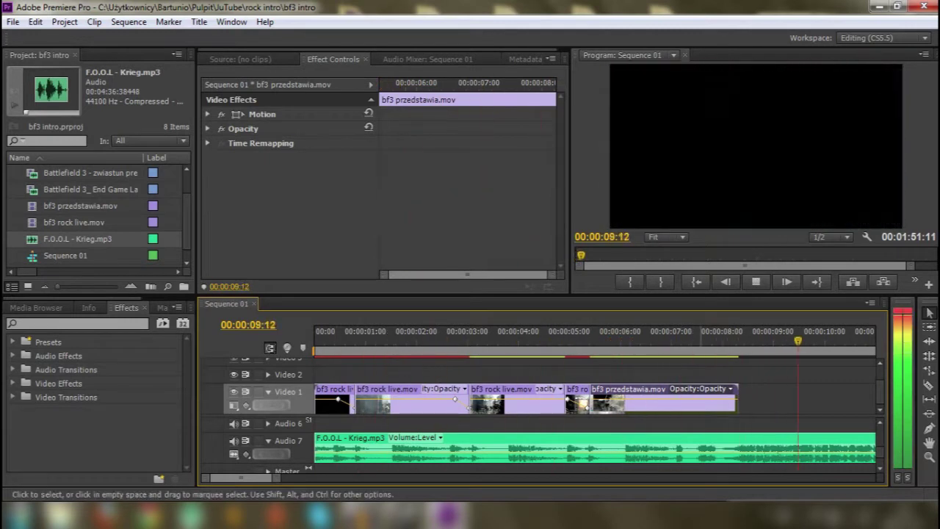
# Stack the three other Battlefield 3 trailers after the intro clips, and add the End Game Trailer section ending at 00:00:40:18 on Video 4.
pyautogui.moveTo(80, 189); pyautogui.dragTo(761, 393)
pyautogui.doubleClick(80, 173)
pyautogui.press('space')
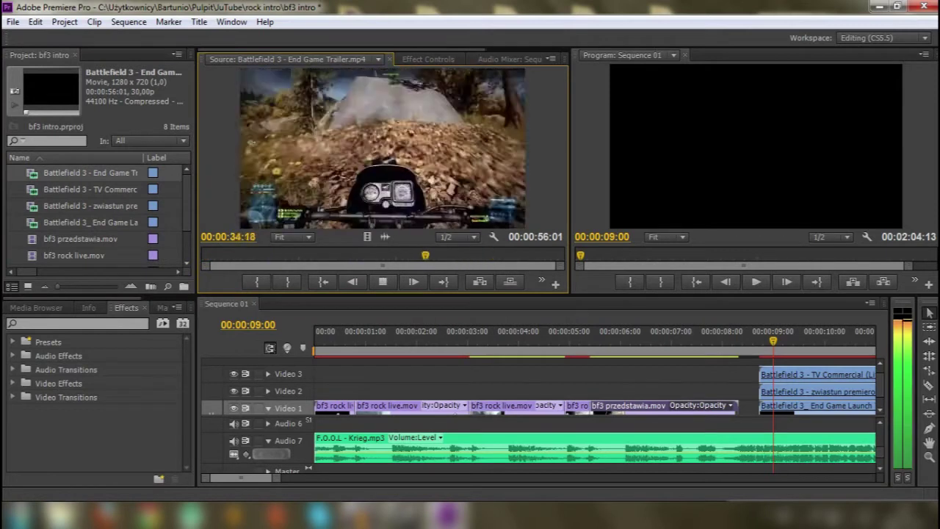
pyautogui.press('i')
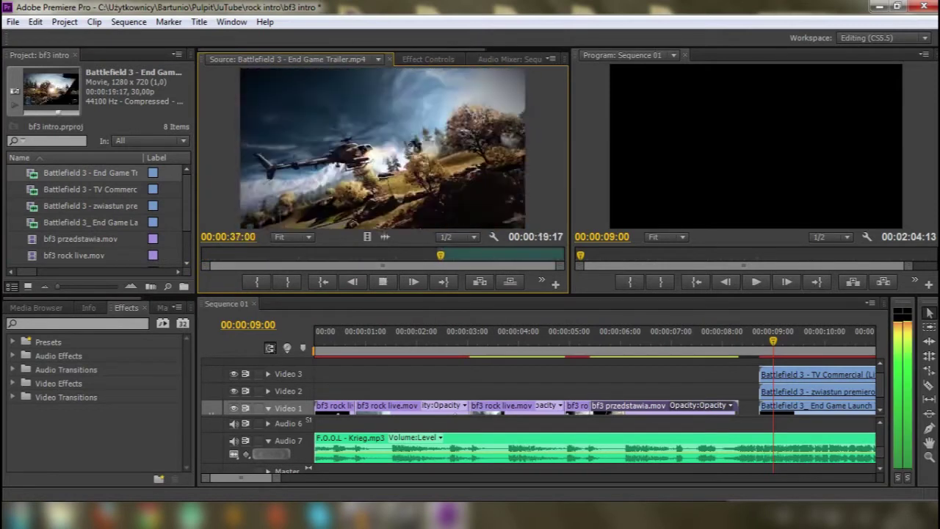
pyautogui.press('space')
pyautogui.press('o')
pyautogui.moveTo(382, 147); pyautogui.dragTo(761, 373)
# Enlarge the timeline with the upper video tracks expanded, and extend the first music segment over the trailer's audio on Audio 7.
pyautogui.scroll(-5, 536, 444)
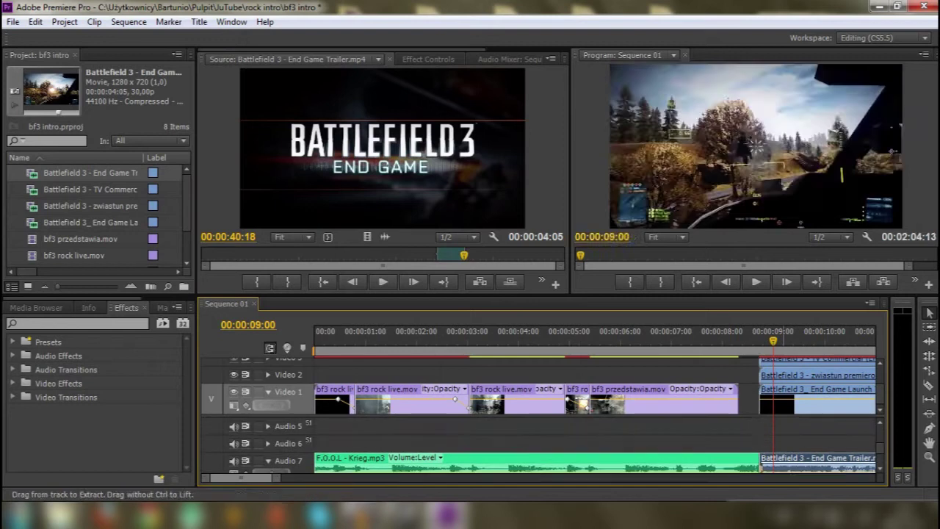
pyautogui.moveTo(470, 297); pyautogui.dragTo(470, 194)
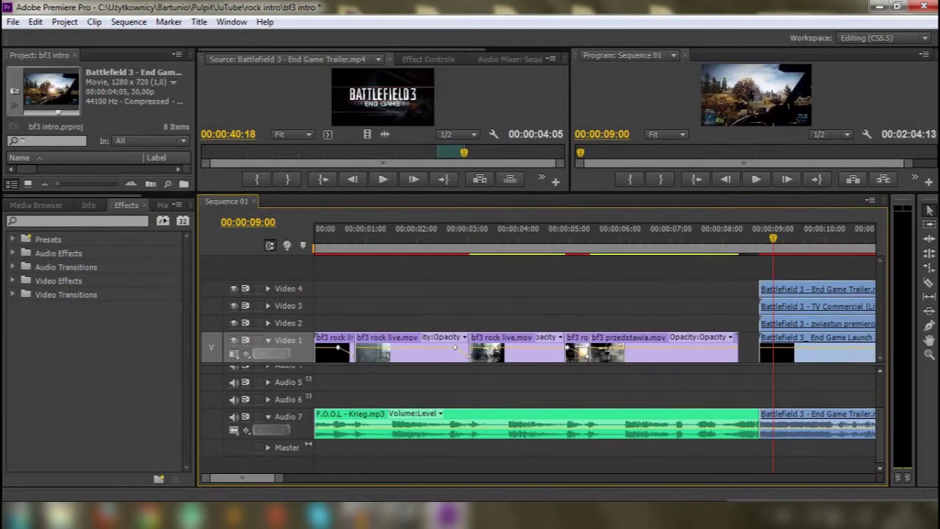
pyautogui.moveTo(537, 366); pyautogui.dragTo(536, 299)
pyautogui.press('-')
pyautogui.moveTo(514, 422); pyautogui.dragTo(610, 422)
pyautogui.press('space')
pyautogui.moveTo(536, 299); pyautogui.dragTo(536, 410)
pyautogui.click(268, 305)
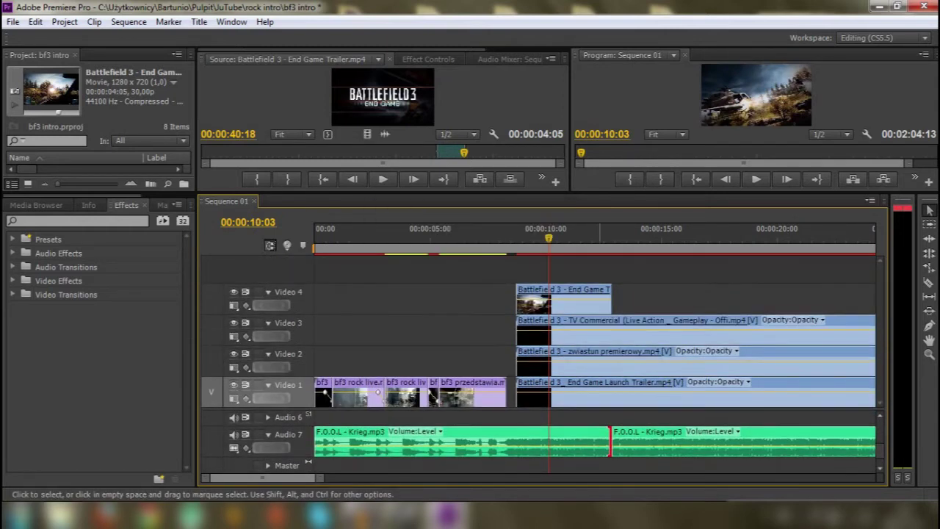
# Trim the starts of the TV Commercial and zwiastun premierowy clips, and position them after the End Game Trailer clip.
pyautogui.press('-')
pyautogui.press('-')
pyautogui.moveTo(420, 331); pyautogui.dragTo(507, 334)
pyautogui.moveTo(422, 359); pyautogui.dragTo(488, 360)
pyautogui.press('-')
pyautogui.moveTo(404, 359); pyautogui.dragTo(414, 364)
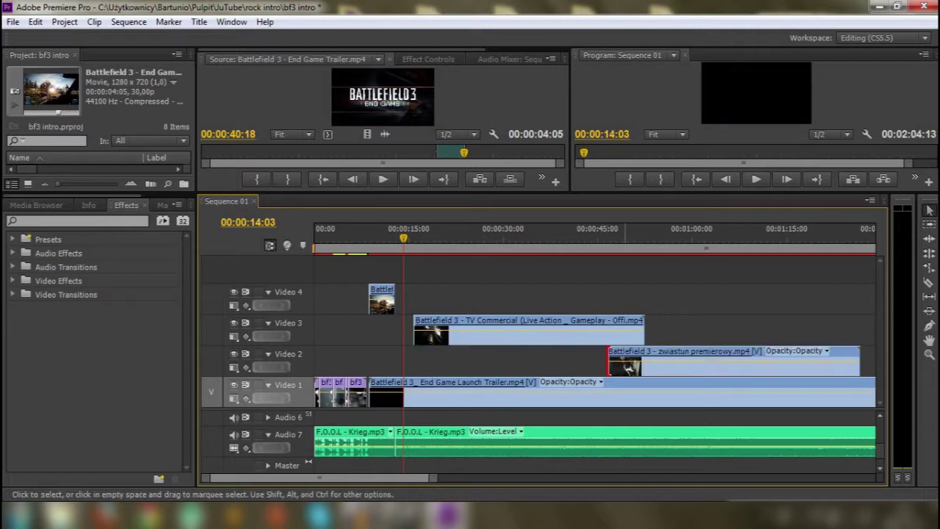
# Trim about 48 seconds off the start of the End Game Launch Trailer, and place the TV Commercial directly after bf3 przedstawia.mov.
pyautogui.moveTo(371, 393); pyautogui.dragTo(398, 400)
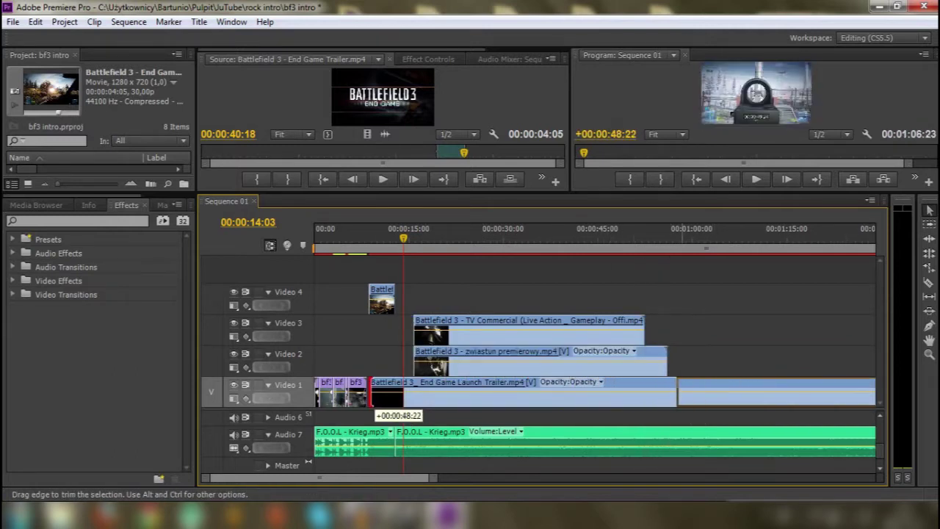
pyautogui.moveTo(403, 396); pyautogui.dragTo(403, 397)
pyautogui.press('=')
pyautogui.moveTo(415, 331); pyautogui.dragTo(361, 332)
# Cut the TV Commercial at the first beat marker, and start the trimmed zwiastun premierowy clip there on Video 2.
pyautogui.press('space')
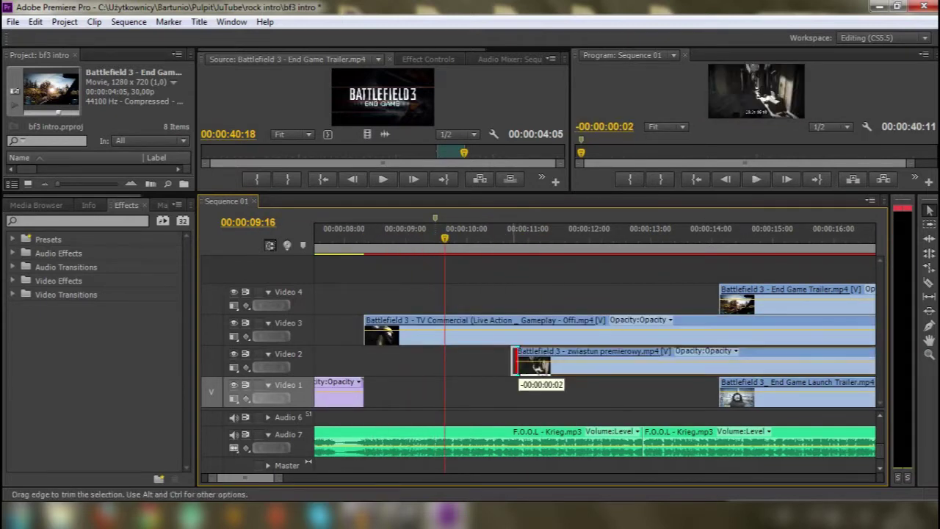
pyautogui.moveTo(529, 371); pyautogui.dragTo(529, 371)
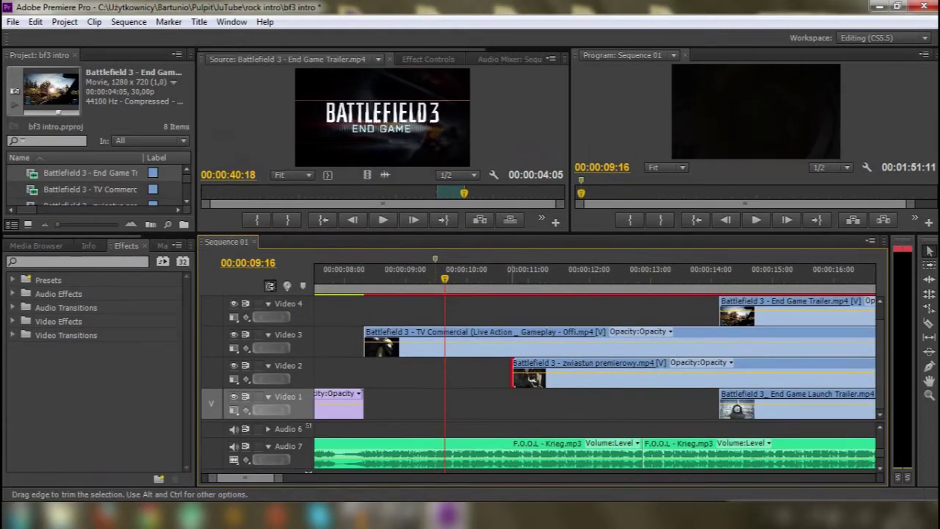
pyautogui.moveTo(512, 375); pyautogui.dragTo(436, 375)
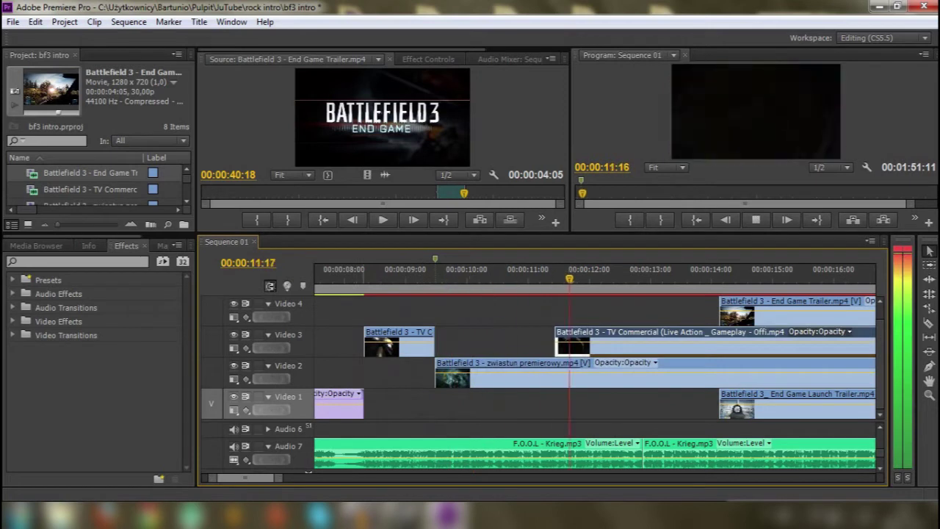
# Cut a short first piece from zwiastun premierowy, and move the start of the End Game Launch Trailer to its end.
pyautogui.moveTo(720, 408); pyautogui.dragTo(533, 404)
pyautogui.click(503, 279)
pyautogui.press('space')
pyautogui.press('space')
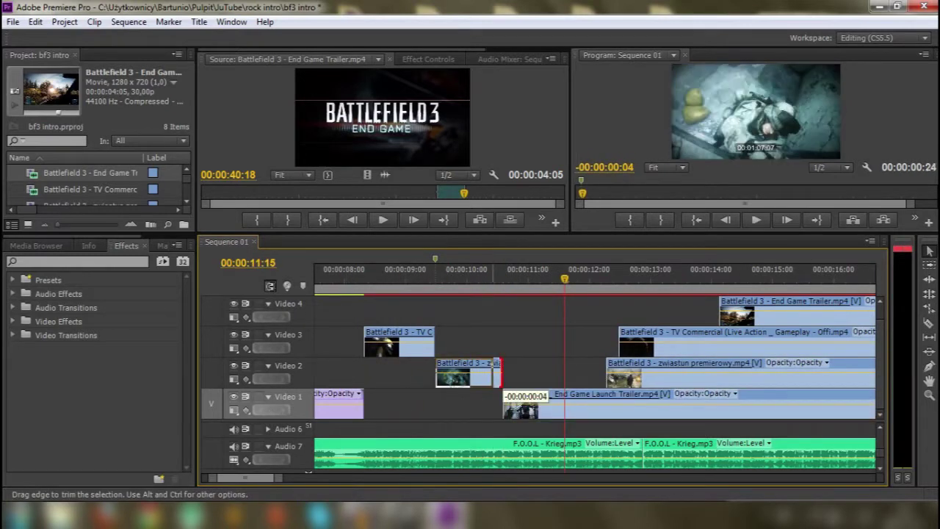
# Rate-stretch the short zwiastun premierowy piece to fill the space between the TV Commercial piece and the Launch Trailer.
pyautogui.moveTo(564, 279); pyautogui.dragTo(433, 280)
pyautogui.press('=')
pyautogui.moveTo(403, 376); pyautogui.dragTo(411, 376)
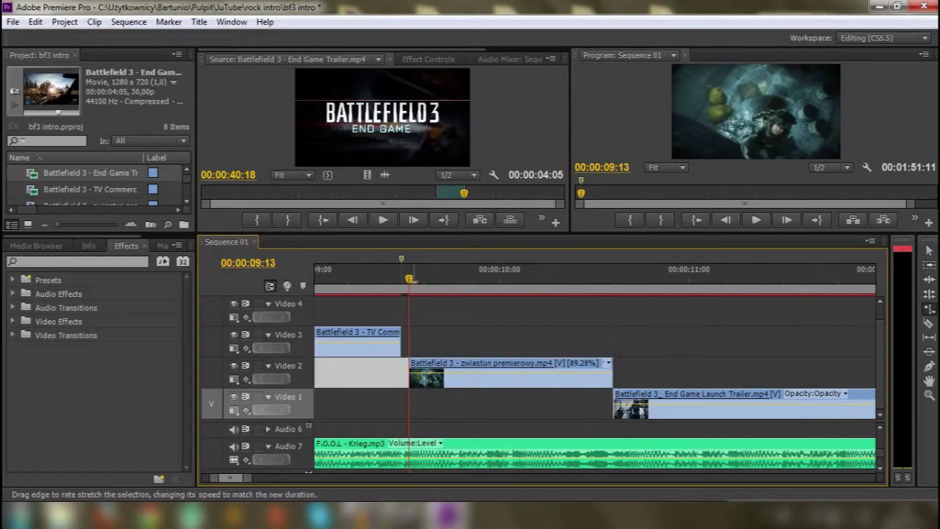
# Split the End Game Launch Trailer at 00:00:11:19, and start the second TV Commercial part at that cut.
pyautogui.press('-')
pyautogui.moveTo(411, 279); pyautogui.dragTo(536, 279)
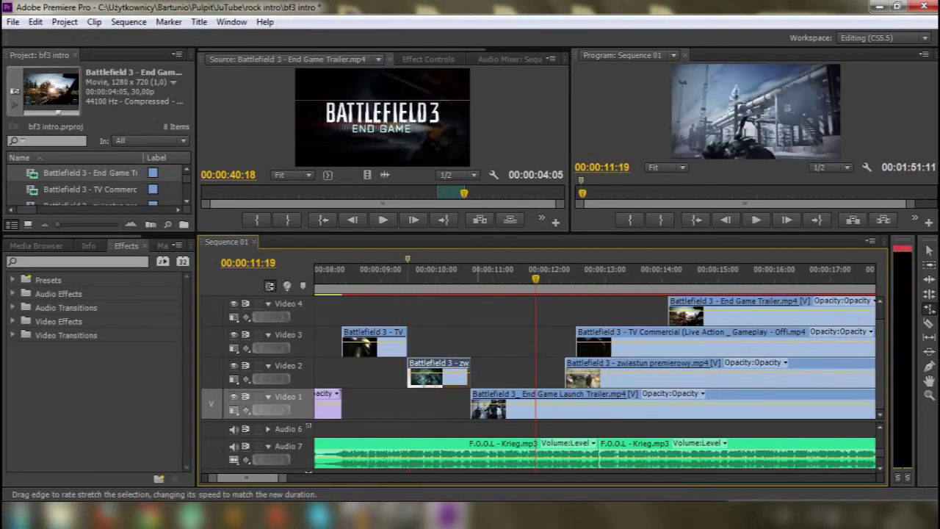
pyautogui.hotkey('ctrl', 'k')
pyautogui.press('v')
pyautogui.moveTo(577, 344); pyautogui.dragTo(537, 345)
pyautogui.hotkey('shift', 'k')
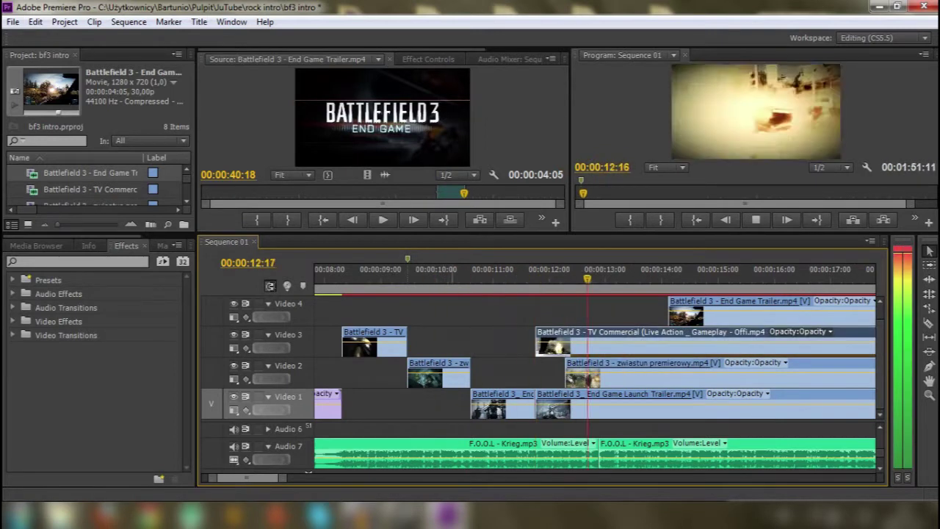
# Add a marker at the split in the music, and move the End Game Trailer clip further along Video 4.
pyautogui.press('Down')
pyautogui.hotkey('shift', 'k')
pyautogui.press('Left')
pyautogui.press('Left')
pyautogui.press('Left')
pyautogui.press('Left')
pyautogui.press('Left')
pyautogui.press('Left')
pyautogui.press('Left')
pyautogui.press('Left')
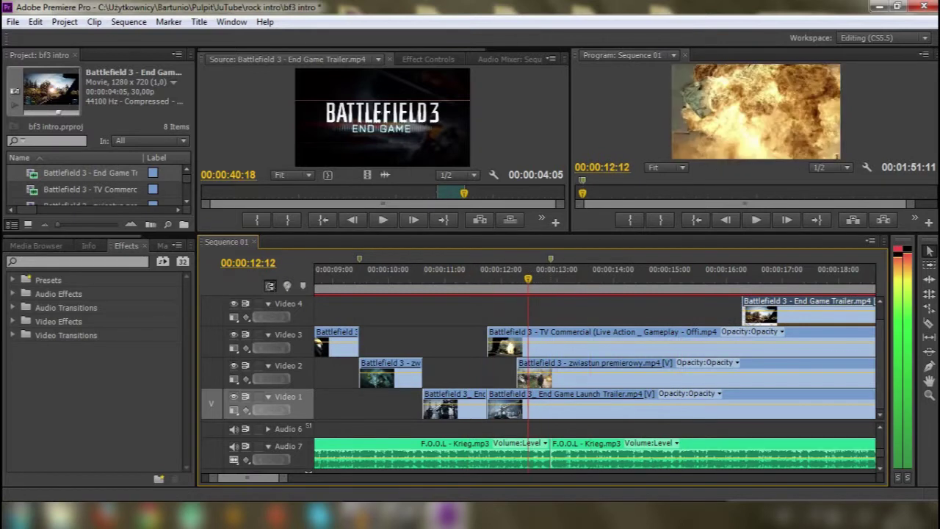
# Readjust which scene opens the second TV Commercial part at the 00:00:11:19 cut, and play it back.
pyautogui.moveTo(528, 342); pyautogui.dragTo(592, 341)
pyautogui.press('Up')
pyautogui.hotkey('ctrl', 'z')
pyautogui.hotkey('shift', 'k')
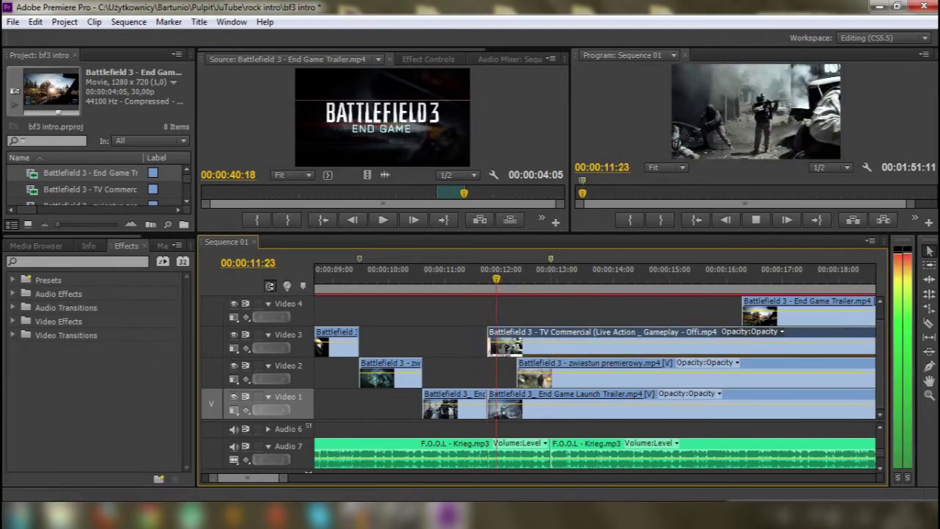
# Cut the second TV Commercial part at 00:00:13:11, and move the End Game Trailer clip on Video 4 to start there.
pyautogui.moveTo(594, 279)
pyautogui.mouseDown()
pyautogui.moveTo(510, 279)
pyautogui.moveTo(577, 279)
pyautogui.mouseUp()
pyautogui.scroll(-3, 578, 352)
pyautogui.moveTo(683, 308); pyautogui.dragTo(523, 308)
pyautogui.press('space')
pyautogui.press('Up')
pyautogui.moveTo(551, 279); pyautogui.dragTo(542, 279)
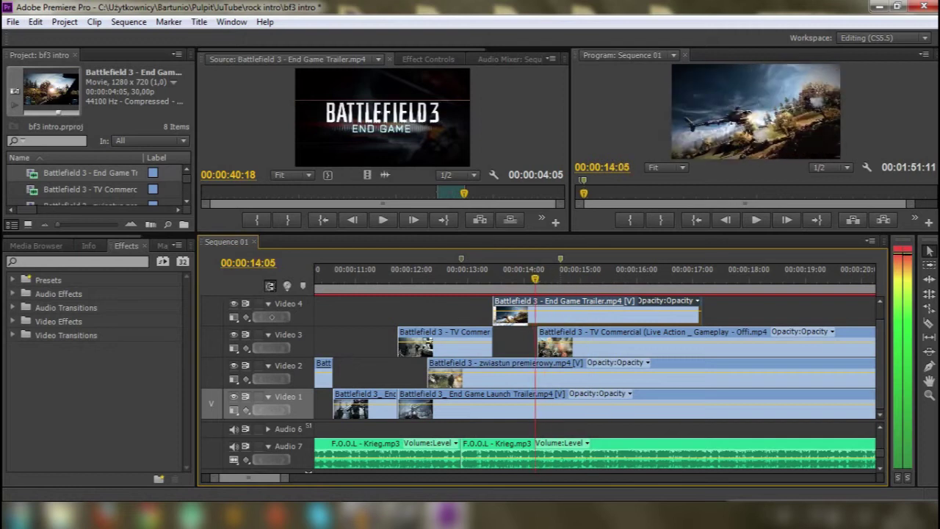
# Split the End Game Trailer clip and rate-stretch its first piece to about 63% speed up to the next marker.
pyautogui.press('Right')
pyautogui.hotkey('ctrl', 'k')
pyautogui.moveTo(587, 312); pyautogui.dragTo(613, 312)
pyautogui.press('space')
pyautogui.scroll(3, 570, 352)
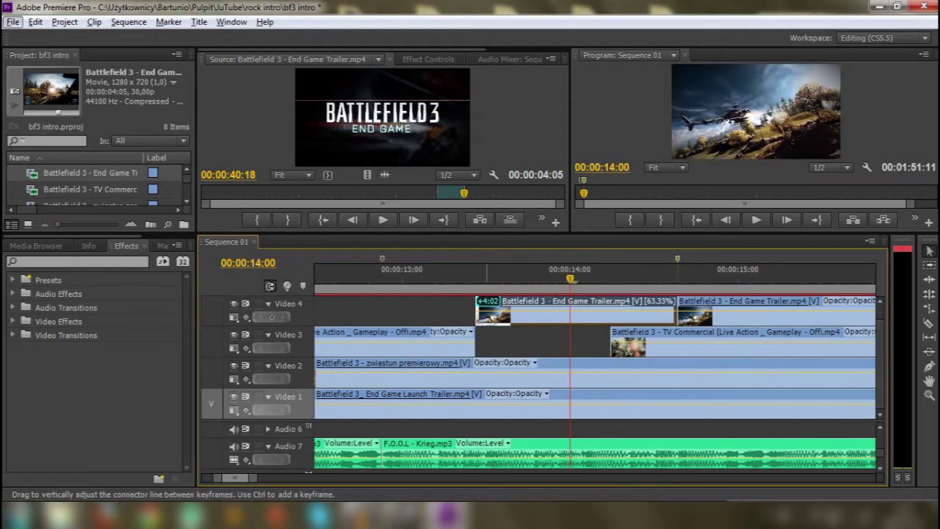
# Rate-stretch the start of the first End Game Trailer piece to meet the TV Commercial's end at 00:00:13:11, and play it.
pyautogui.moveTo(475, 335); pyautogui.dragTo(476, 339)
pyautogui.moveTo(604, 279); pyautogui.dragTo(476, 279)
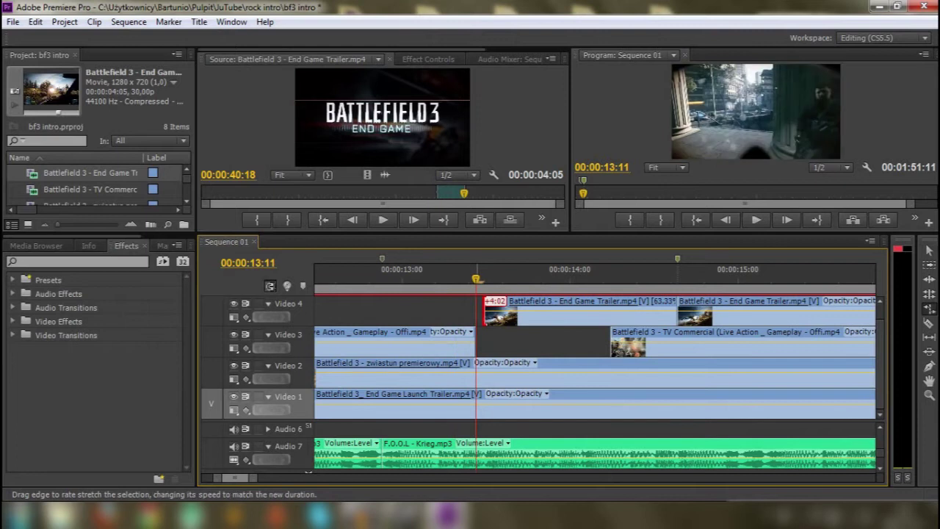
pyautogui.press('space')
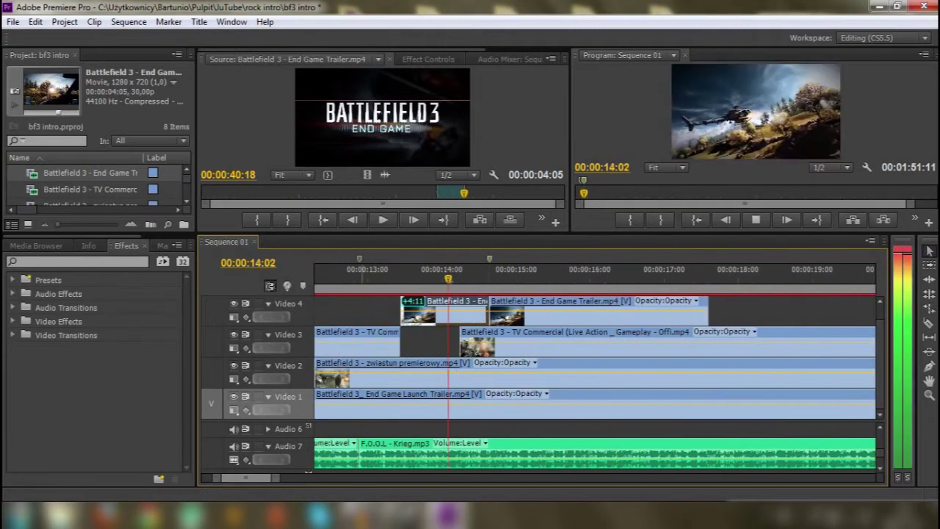
# Split the second End Game Trailer piece on Video 4 at 00:00:15:18 and delete the remainder.
pyautogui.click(569, 279)
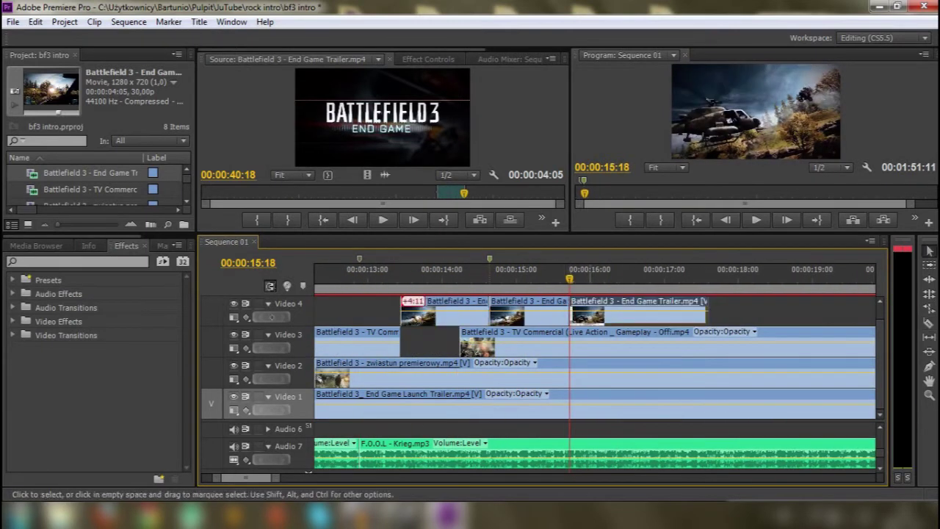
pyautogui.press('Up')
pyautogui.press('=')
pyautogui.press('=')
pyautogui.press('=')
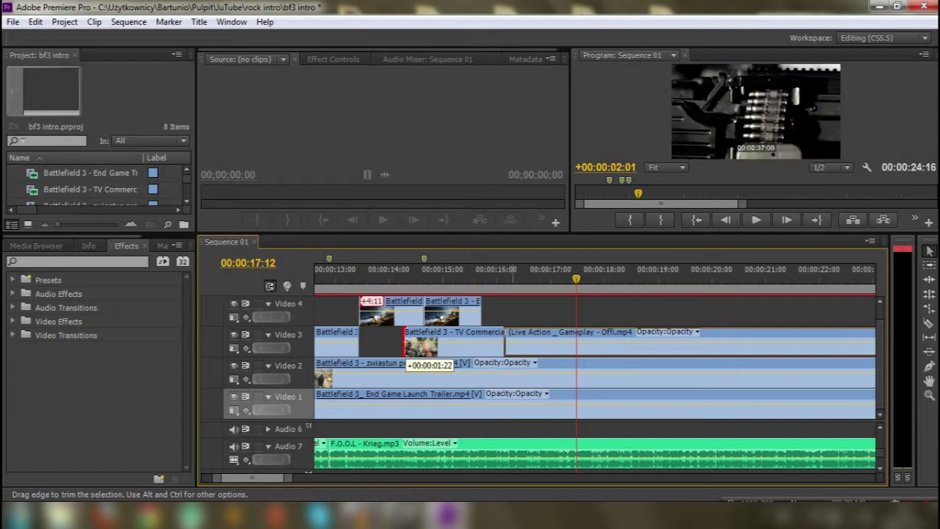
# Move the TV Commercial piece on Video 3 to the End Game Trailer's end, and start the zwiastun premierowy clip on Video 2 at 00:00:16:22.
pyautogui.moveTo(405, 345); pyautogui.dragTo(483, 345)
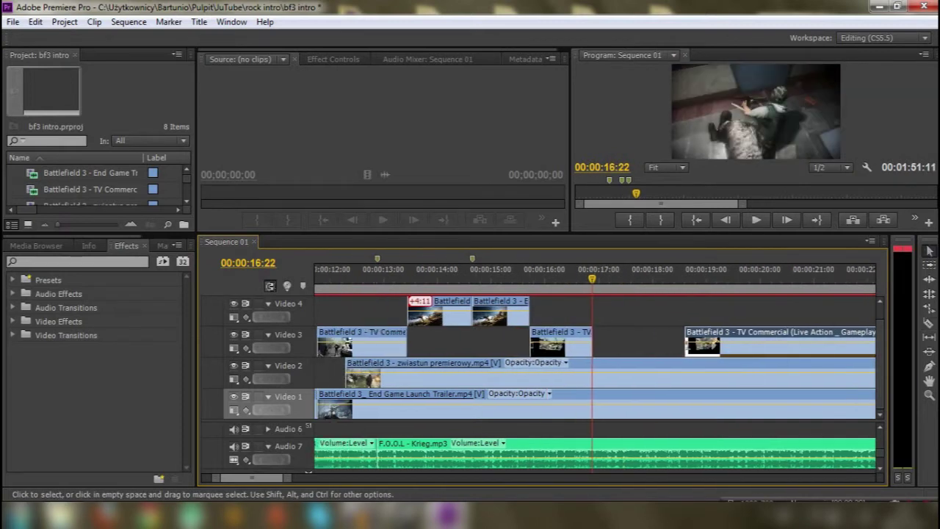
pyautogui.moveTo(447, 376); pyautogui.dragTo(601, 376)
pyautogui.press('space')
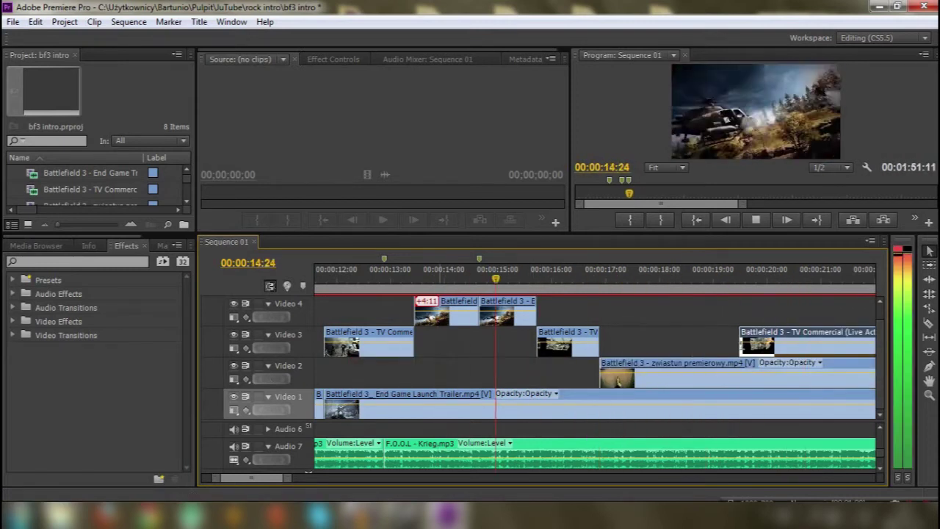
# Split the zwiastun premierowy clip on Video 2 and rate-stretch its first piece to the next beat just after 00:00:18:00.
pyautogui.press('space')
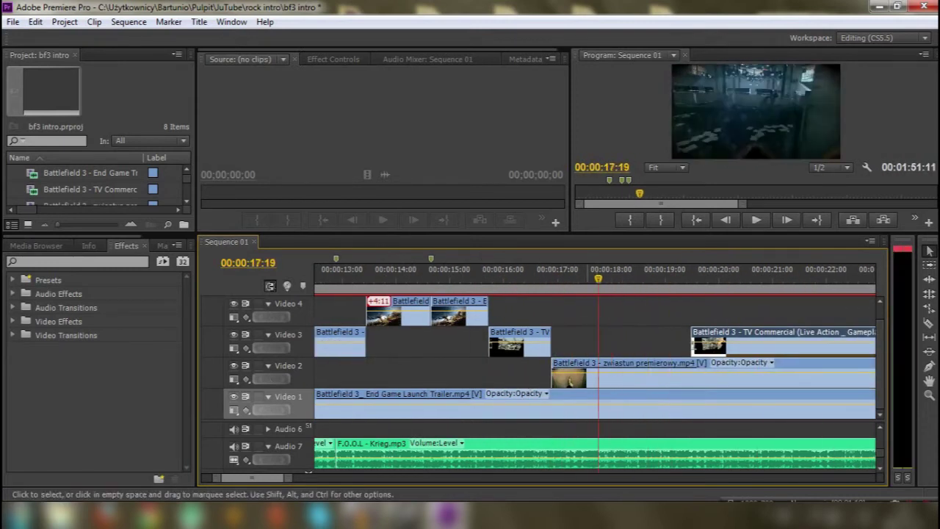
pyautogui.press('r')
pyautogui.moveTo(598, 376); pyautogui.dragTo(617, 376)
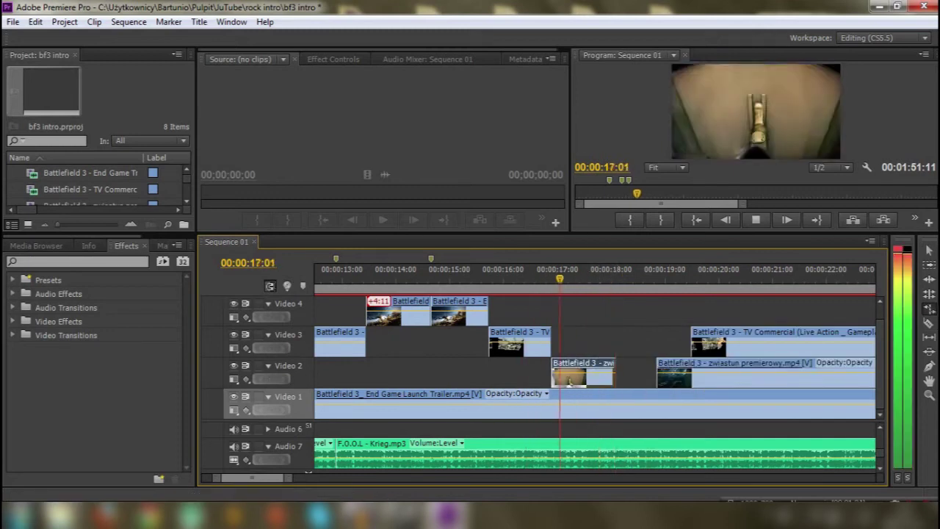
# Trim the End Game Launch Trailer on Video 1 to start at the zwiastun premierowy piece's end, and play the transition.
pyautogui.press('=')
pyautogui.press('Up')
pyautogui.press('-')
pyautogui.press('v')
pyautogui.moveTo(353, 403); pyautogui.dragTo(487, 408)
pyautogui.moveTo(558, 376); pyautogui.dragTo(630, 357)
pyautogui.press('space')
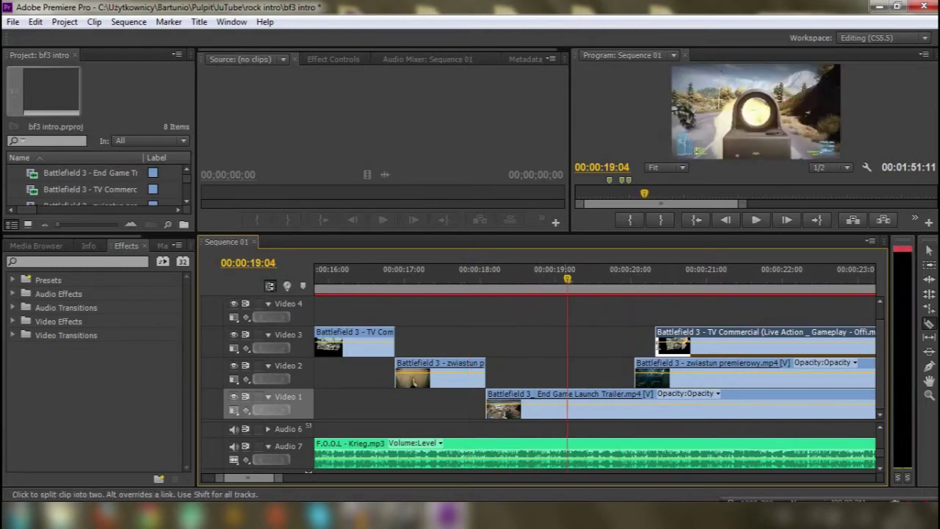
# Split the End Game Launch Trailer at 00:00:19:04, and trim and move the TV Commercial on Video 3 to start there.
pyautogui.hotkey('ctrl', 'z')
pyautogui.moveTo(635, 341); pyautogui.dragTo(724, 342)
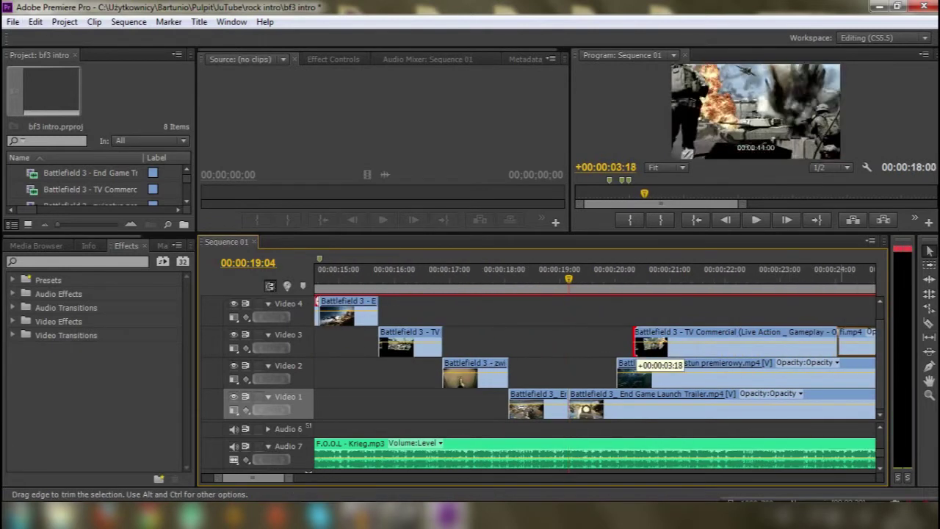
pyautogui.moveTo(634, 354); pyautogui.dragTo(592, 376)
# Play the edit, split the TV Commercial at 00:00:20:08, and start the zwiastun premierowy clip on Video 2 there.
pyautogui.press('space')
pyautogui.press('space')
pyautogui.hotkey('ctrl', 'k')
# Open the End Game Trailer clip from the project in the Source monitor.
pyautogui.click(88, 173)
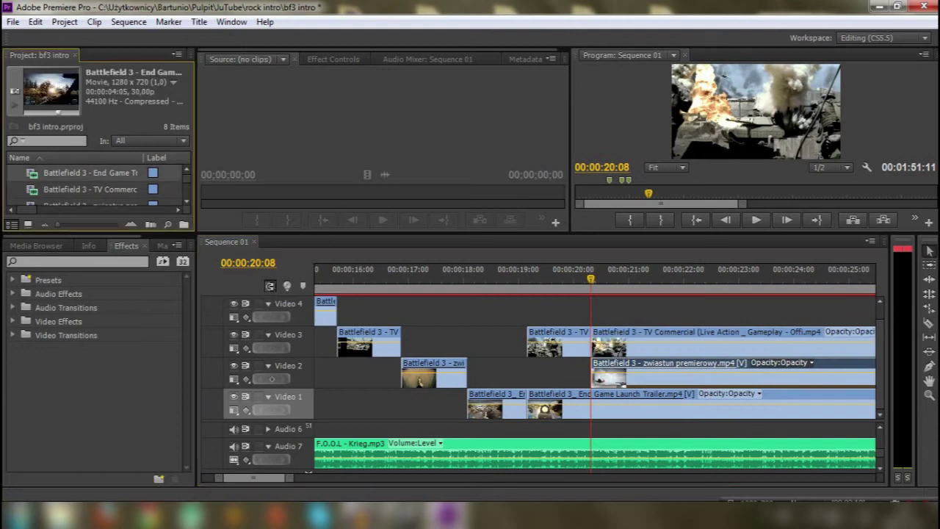
pyautogui.moveTo(88, 173); pyautogui.dragTo(95, 195)
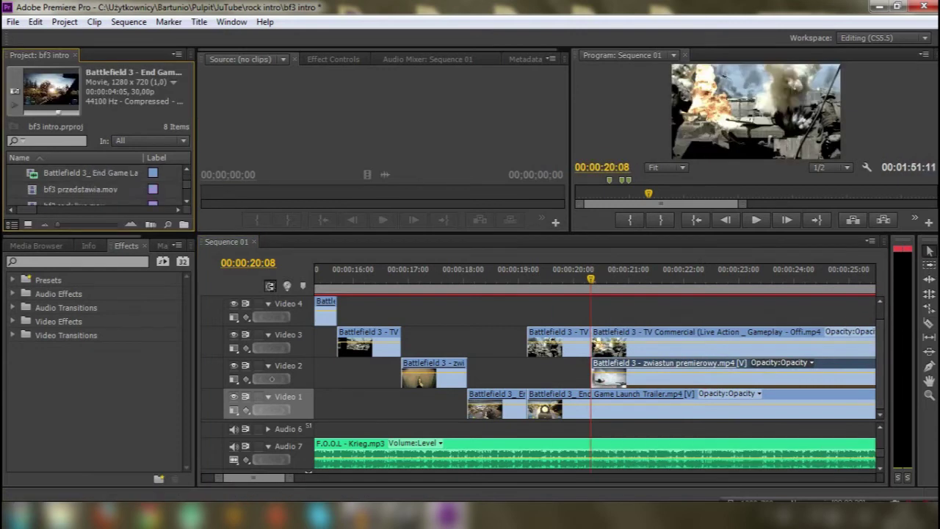
pyautogui.doubleClick(88, 172)
pyautogui.press('space')
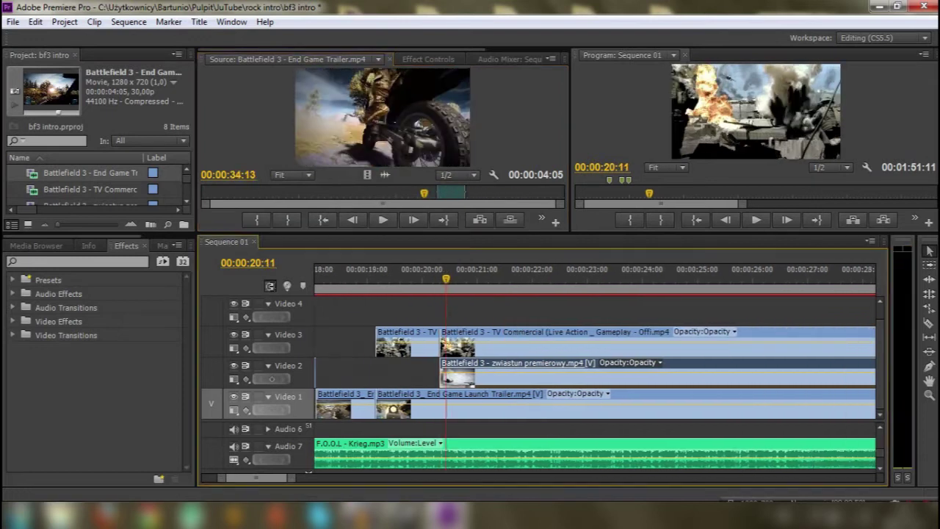
# Mark the next beat after 00:00:21:00, split the zwiastun premierowy clip, and rate-stretch its first piece to that marker.
pyautogui.moveTo(450, 279); pyautogui.dragTo(504, 279)
pyautogui.press('KP_Multiply')
pyautogui.click(477, 279)
pyautogui.hotkey('ctrl', 'k')
pyautogui.moveTo(473, 373); pyautogui.dragTo(502, 373)
pyautogui.click(537, 279)
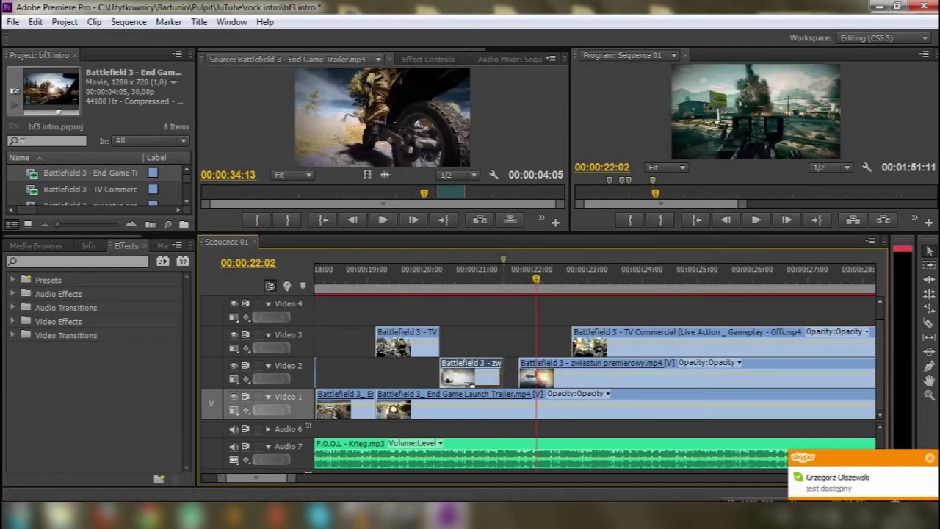
pyautogui.click(451, 280)
pyautogui.press('space')
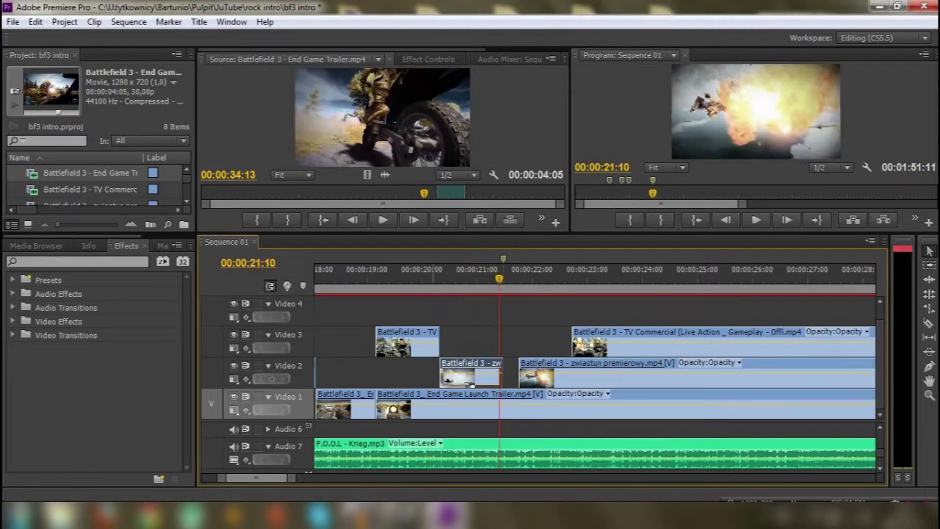
# Cut short zwiastun premierowy and TV Commercial pieces and alternate them end to end on Video 2 and Video 3 up to 00:00:22:16.
pyautogui.moveTo(502, 373); pyautogui.dragTo(697, 379)
pyautogui.moveTo(490, 279)
pyautogui.mouseDown()
pyautogui.moveTo(390, 279)
pyautogui.moveTo(503, 279)
pyautogui.mouseUp()
pyautogui.hotkey('ctrl', 'k')
pyautogui.moveTo(573, 341); pyautogui.dragTo(511, 411)
pyautogui.press('space')
pyautogui.press('space')
pyautogui.press('space')
# Trim the zwiastun premierowy remainder on Video 2, and start the End Game Launch Trailer on Video 1 at 00:00:22:16.
pyautogui.hotkey('ctrl', 'z')
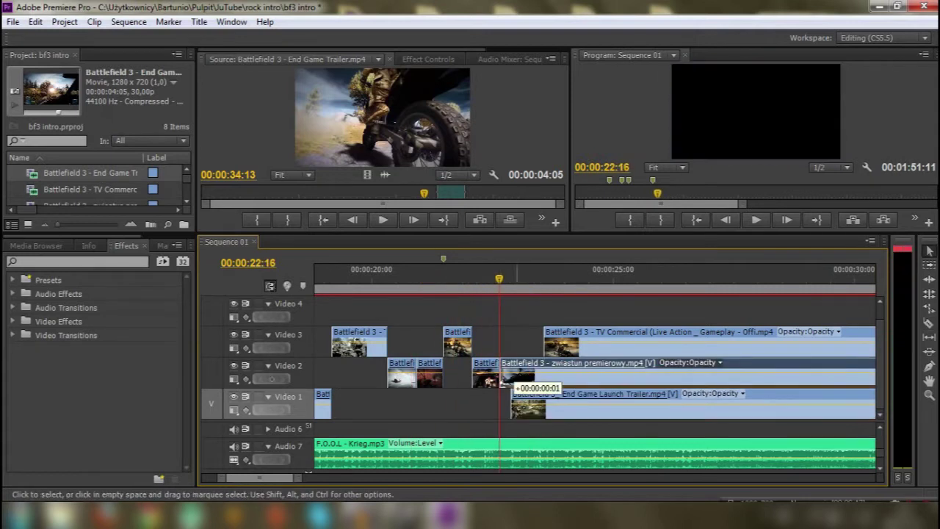
pyautogui.hotkey('ctrl', 'z')
pyautogui.press('space')
pyautogui.hotkey('ctrl', 'z')
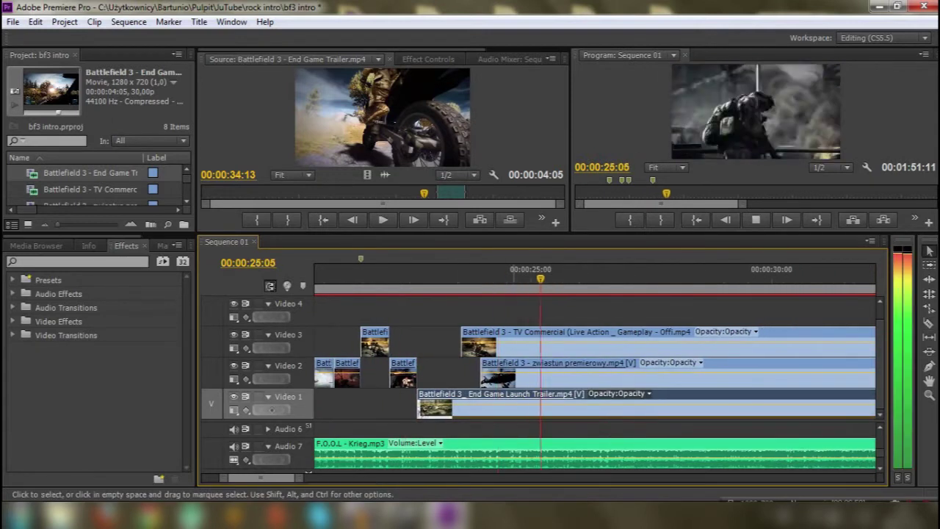
pyautogui.hotkey('ctrl', 'z')
pyautogui.hotkey('alt', 'space')
# Split the End Game Launch Trailer on Video 1 at 00:00:23:04, and trim and move the TV Commercial on Video 3 to start there.
pyautogui.click(556, 283)
pyautogui.moveTo(513, 342)
pyautogui.mouseDown()
pyautogui.moveTo(630, 342)
pyautogui.moveTo(525, 342)
pyautogui.mouseUp()
pyautogui.moveTo(556, 283); pyautogui.dragTo(497, 283)
pyautogui.press('c')
pyautogui.click(498, 405)
pyautogui.press('v')
pyautogui.moveTo(526, 342); pyautogui.dragTo(498, 341)
pyautogui.press('space')
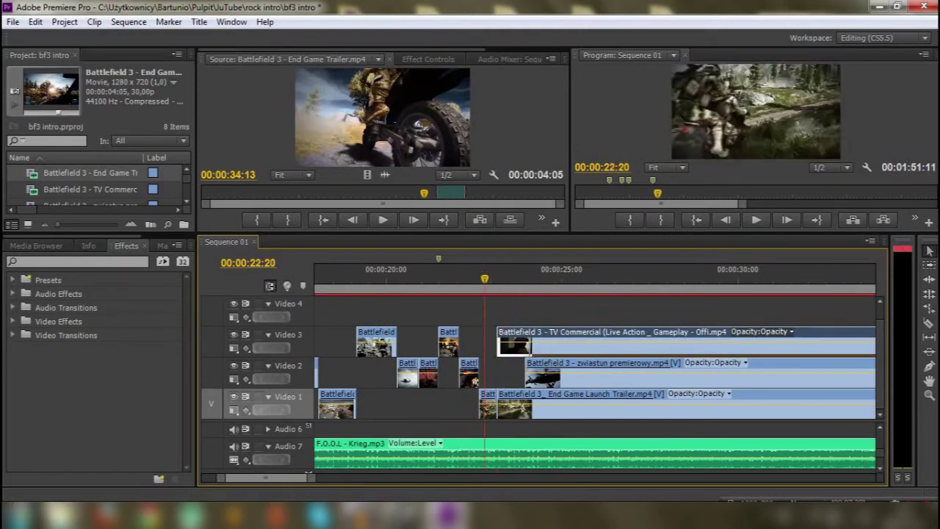
pyautogui.press('space')
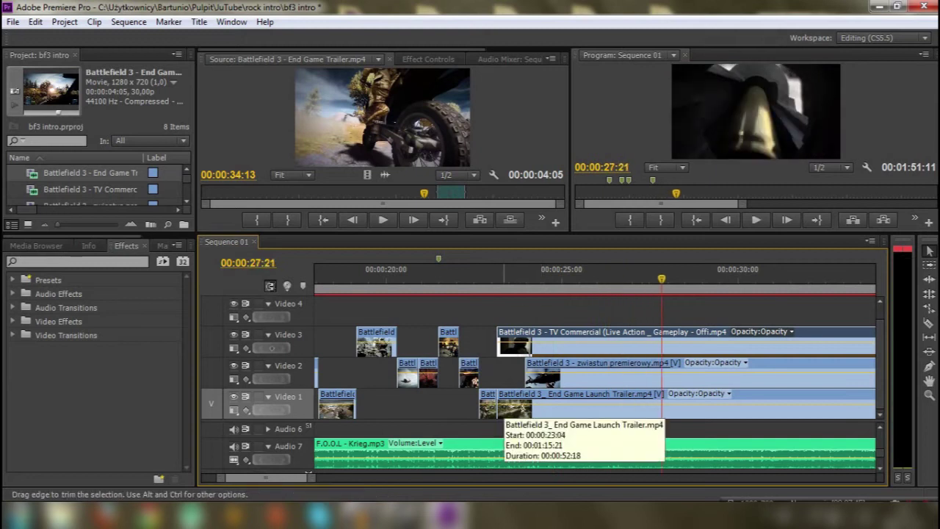
# Cut the TV Commercial on Video 3 at 00:00:23:19, and start the zwiastun premierowy clip on Video 2 there.
pyautogui.moveTo(527, 375)
pyautogui.mouseDown()
pyautogui.moveTo(564, 375)
pyautogui.moveTo(515, 374)
pyautogui.mouseUp()
pyautogui.click(476, 279)
pyautogui.press('space')
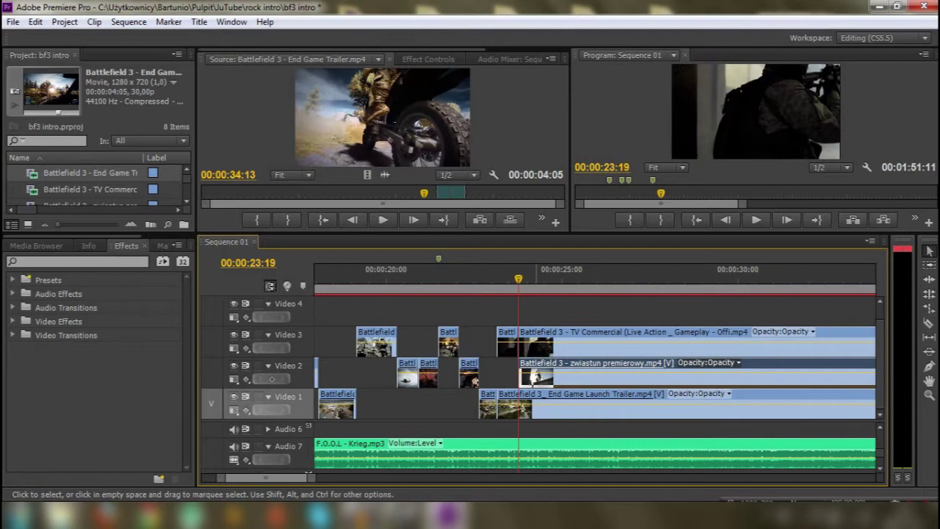
# Split a short piece off the zwiastun premierowy clip on Video 2, and start the End Game Launch Trailer on Video 1 at its end.
pyautogui.moveTo(517, 342); pyautogui.dragTo(578, 342)
pyautogui.press('c')
pyautogui.press('space')
pyautogui.click(540, 374)
pyautogui.press('v')
pyautogui.moveTo(499, 407); pyautogui.dragTo(593, 346)
pyautogui.press('space')
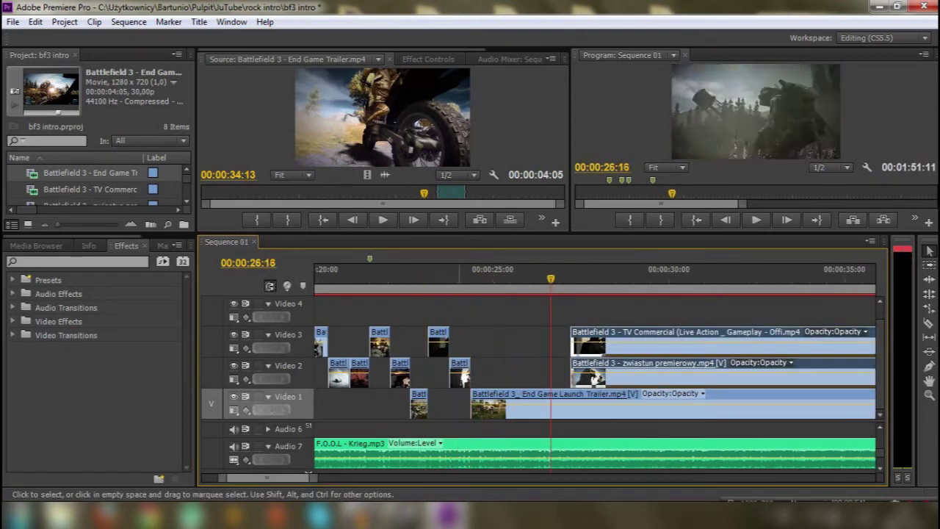
# Split the End Game Launch Trailer on Video 1 at 00:00:24:24, and trim its remainder to continue from that cut.
pyautogui.hotkey('ctrl', 'z')
pyautogui.press('space')
pyautogui.press('c')
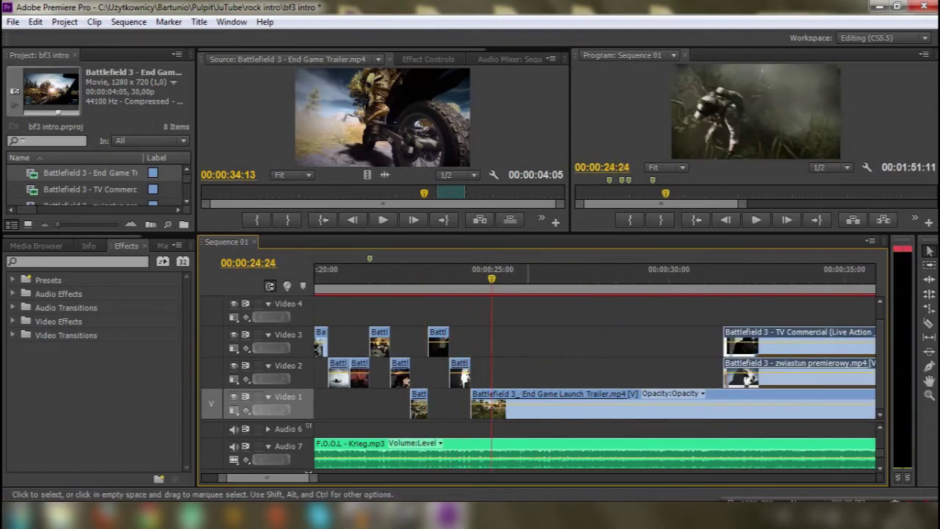
pyautogui.click(491, 406)
pyautogui.press('space')
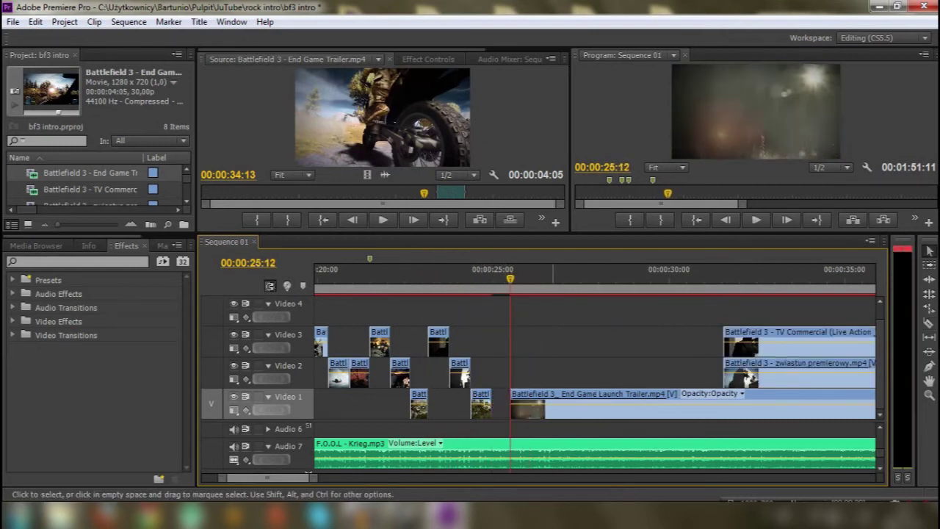
pyautogui.press('space')
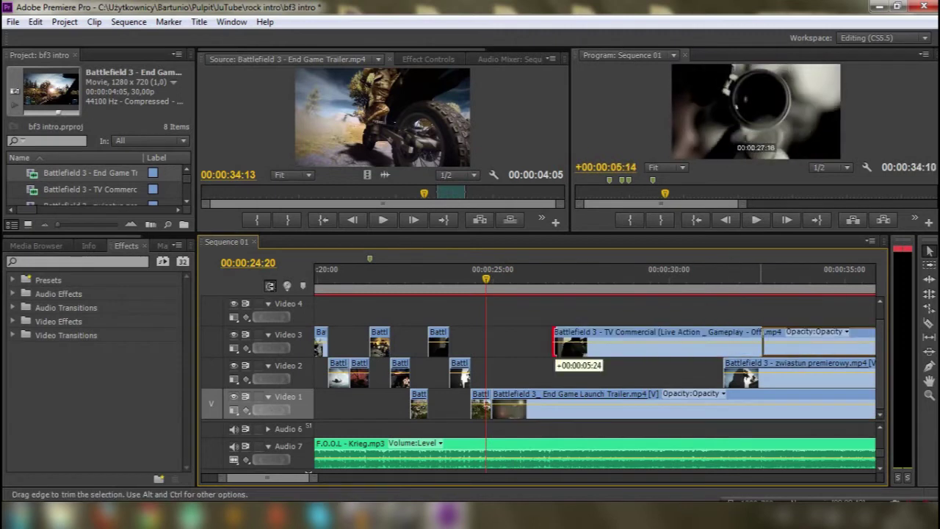
# Try starting the zwiastun premierowy clip on Video 2 at 00:00:24:24, play it, and undo the last change.
pyautogui.moveTo(735, 375); pyautogui.dragTo(587, 381)
pyautogui.press('-')
pyautogui.press('space')
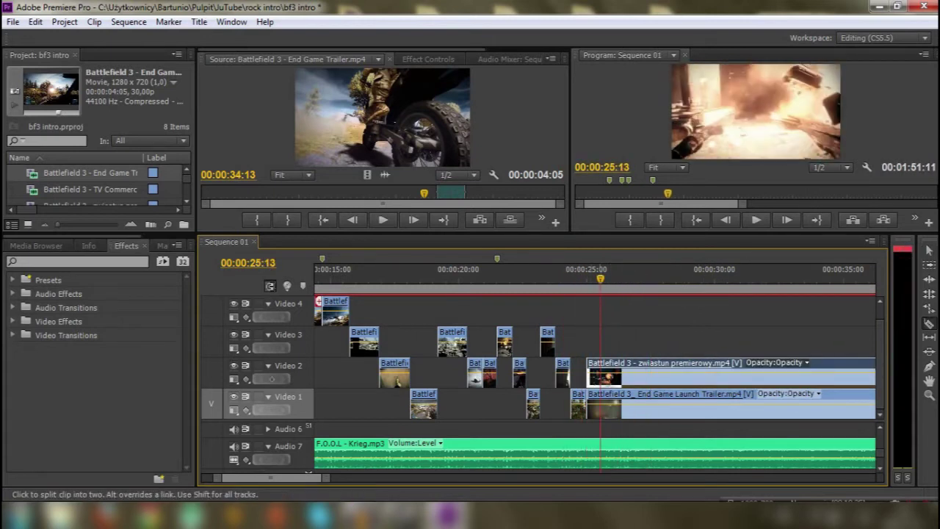
pyautogui.hotkey('ctrl', 'z')
# Delete the zwiastun premierowy piece on Video 2, and fill its place with an End Game Launch Trailer piece ending at 00:00:25:12.
pyautogui.moveTo(587, 409); pyautogui.dragTo(644, 409)
pyautogui.scroll(2, 620, 275)
pyautogui.click(580, 277)
pyautogui.click(567, 372)
pyautogui.press('Delete')
pyautogui.moveTo(666, 405); pyautogui.dragTo(579, 405)
# Trim the End Game Launch Trailer remainder to its jet footage, start it at 00:00:25:12 on Video 1, and play it.
pyautogui.press('-')
pyautogui.moveTo(823, 404); pyautogui.dragTo(375, 404)
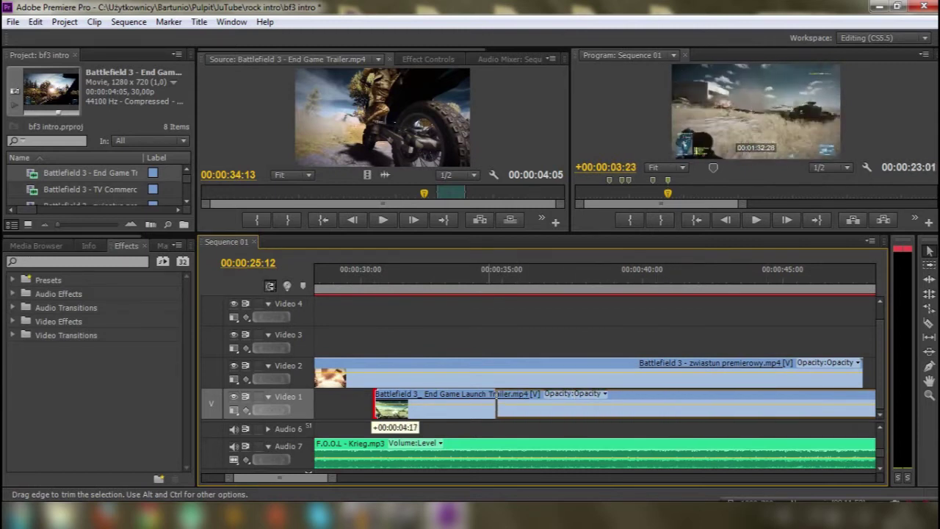
pyautogui.moveTo(374, 411); pyautogui.dragTo(397, 406)
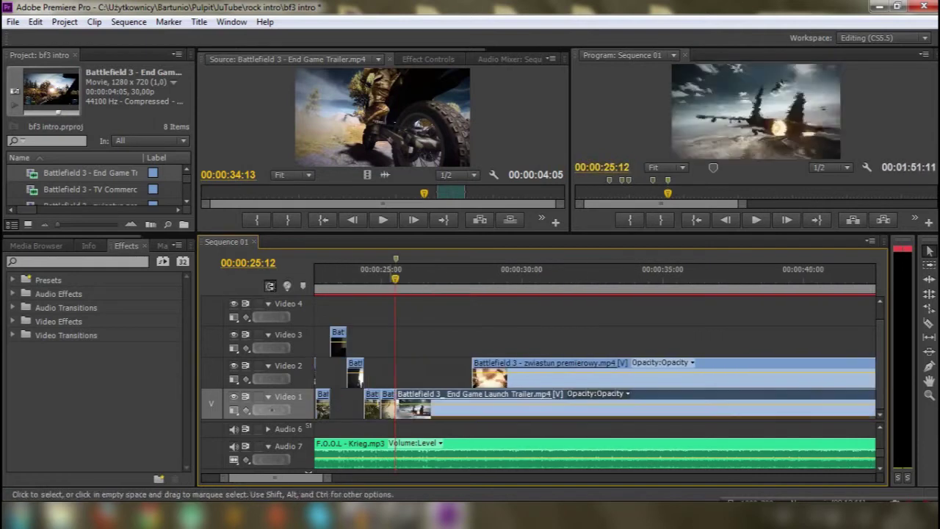
pyautogui.press('space')
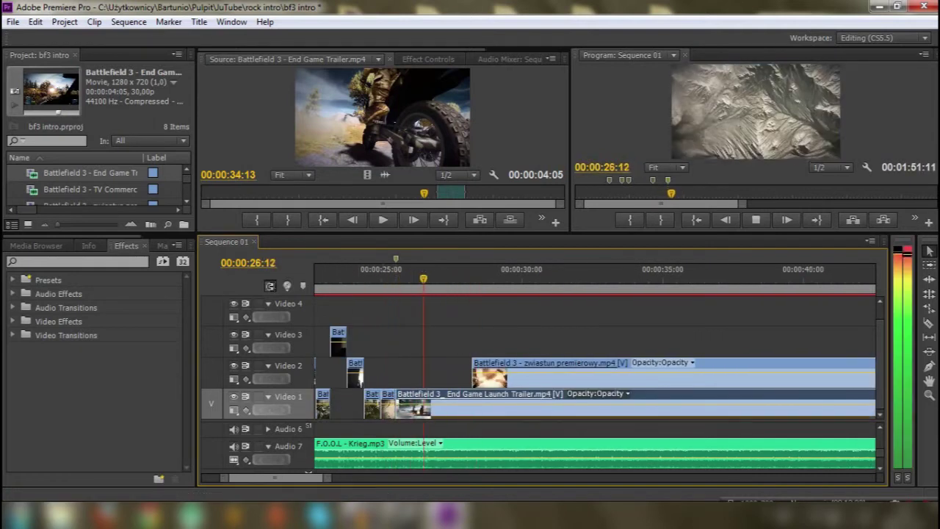
pyautogui.press('space')
# Split the End Game Launch Trailer's jet footage on Video 1 and rate-stretch its first piece to the next marker.
pyautogui.press('=')
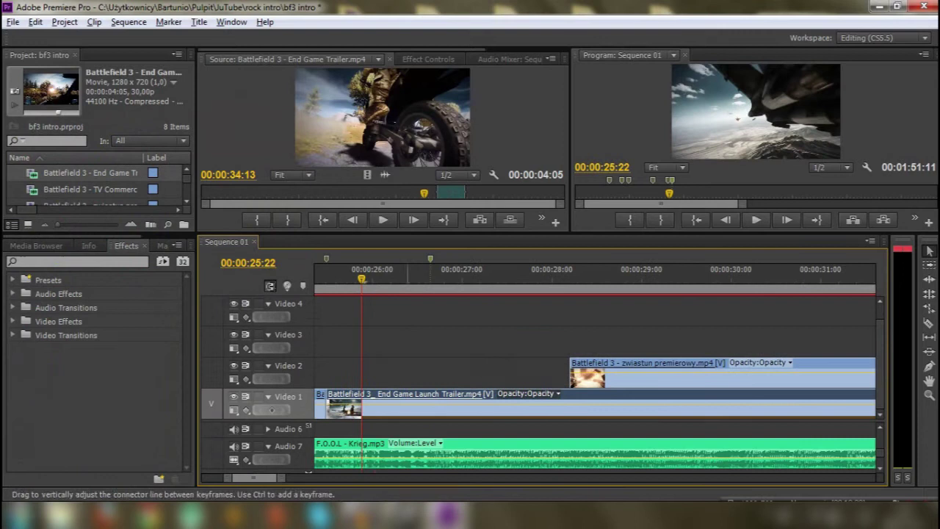
pyautogui.press('c')
pyautogui.press('v')
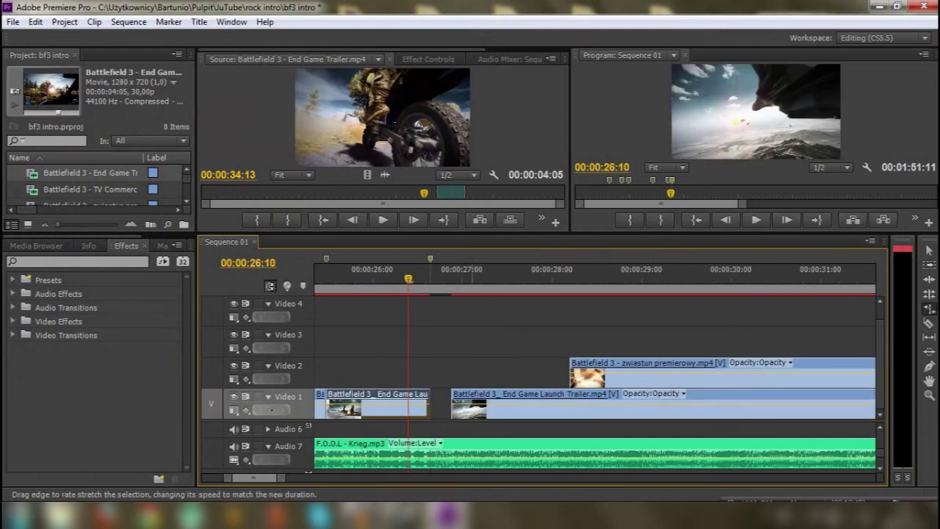
pyautogui.press('-')
pyautogui.press('-')
pyautogui.press('-')
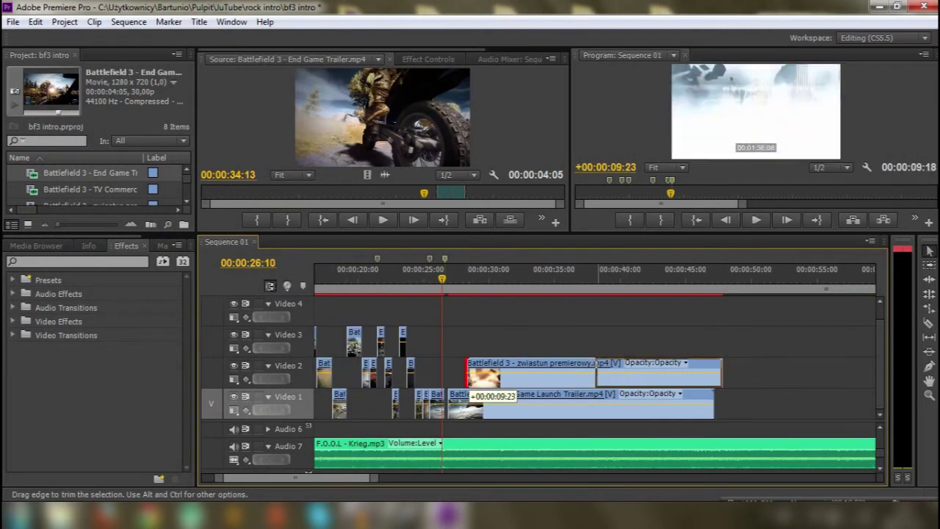
# Trim the zwiastun premierowy clip to its ending with the Battlefield 3 logo, start it at the stretched jet piece's end, and play it.
pyautogui.moveTo(468, 376); pyautogui.dragTo(435, 376)
pyautogui.press('=')
pyautogui.press('-')
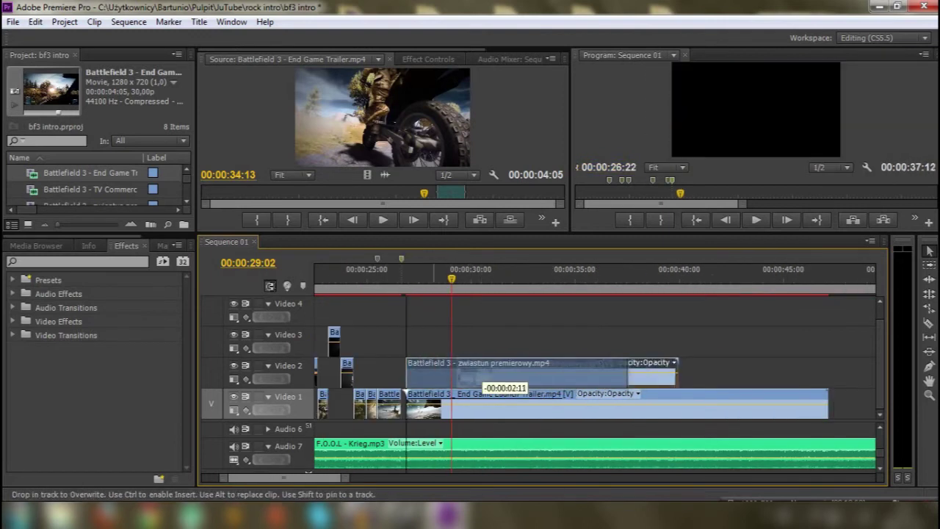
pyautogui.press('space')
pyautogui.press('space')
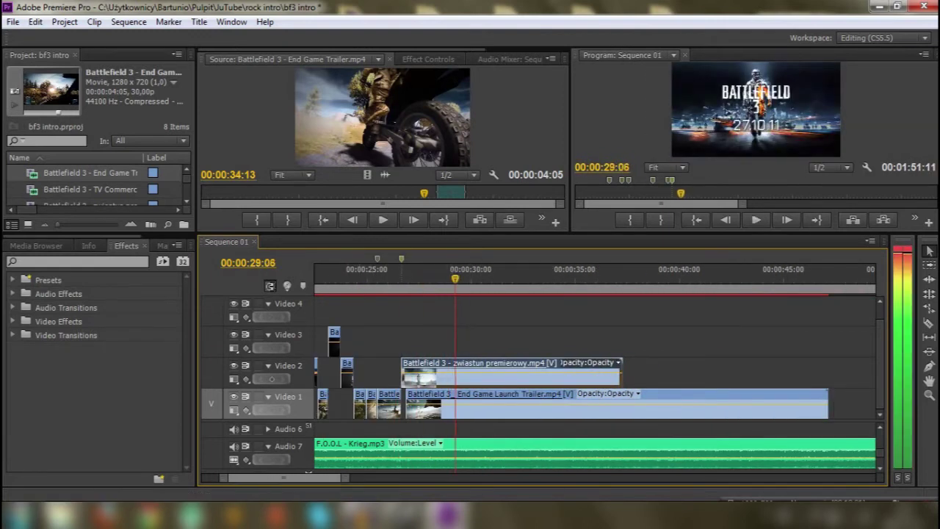
# Delete the End Game Launch Trailer remainder on Video 1, and split the zwiastun premierowy clip at 00:00:28:23.
pyautogui.press('Delete')
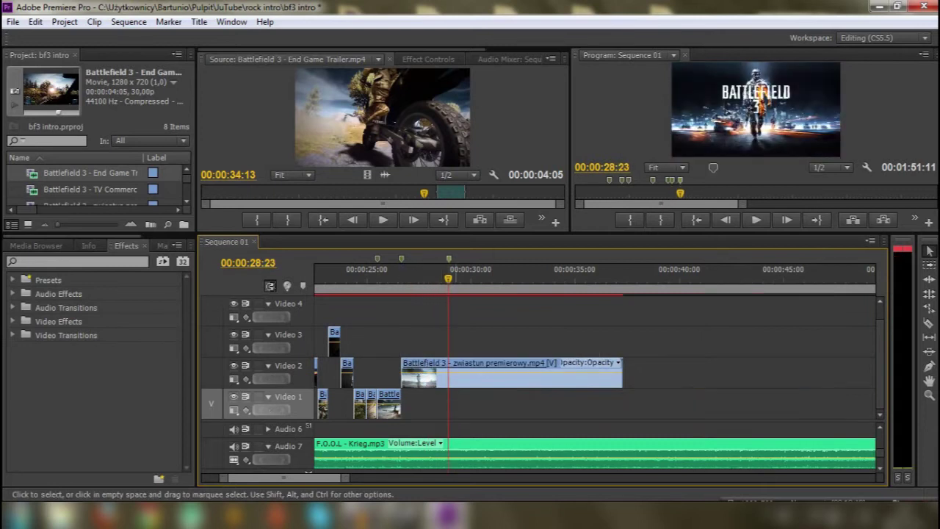
pyautogui.click(448, 375)
pyautogui.press('v')
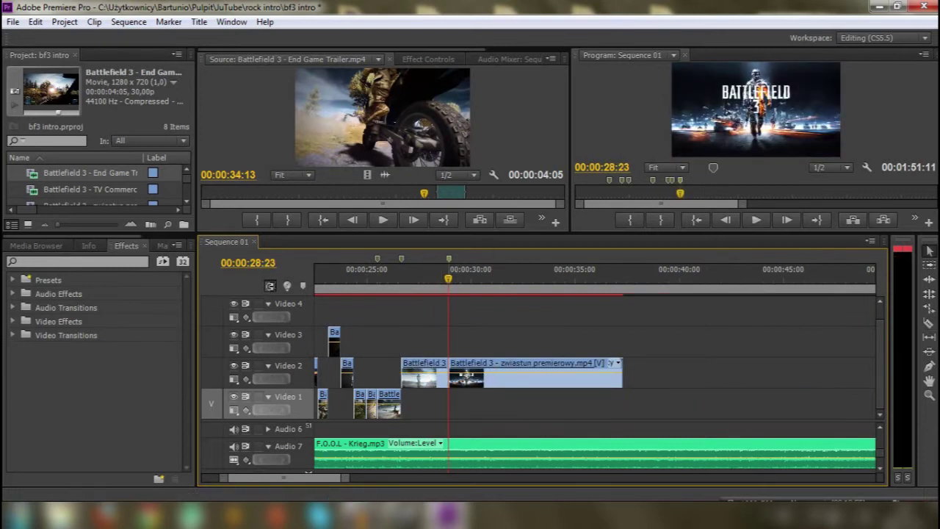
# Create a new 1280 × 720 still title named "rock live".
pyautogui.rightClick(701, 110)
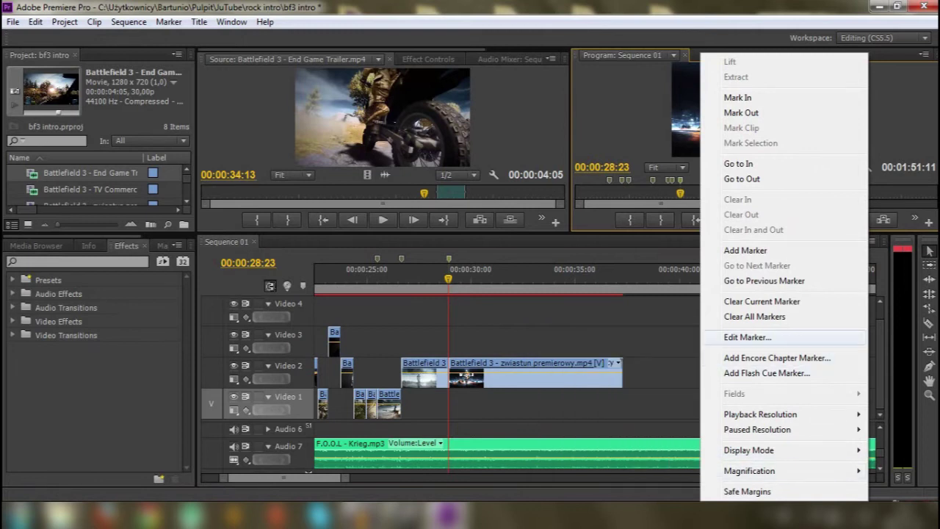
pyautogui.click(199, 21)
pyautogui.click(199, 22)
pyautogui.moveTo(228, 37)
pyautogui.click(412, 37)
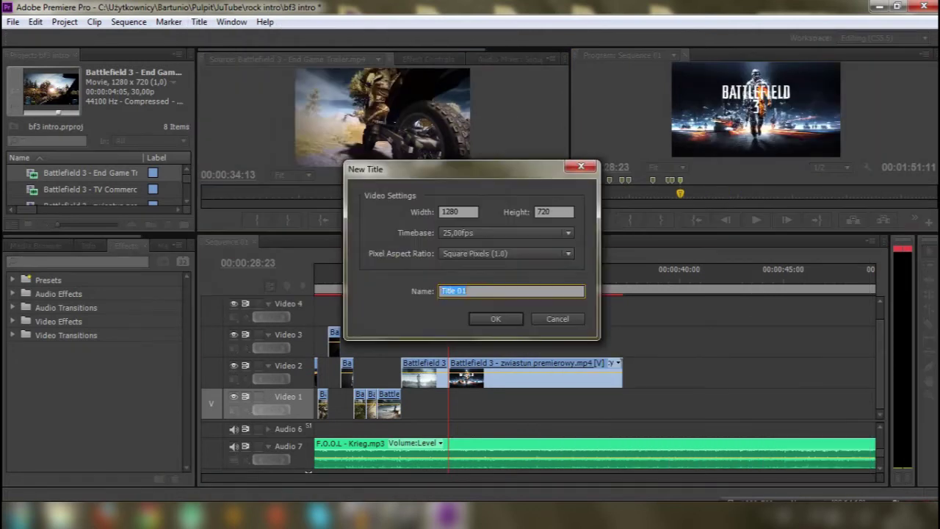
pyautogui.write('rock live')
pyautogui.press('Return')
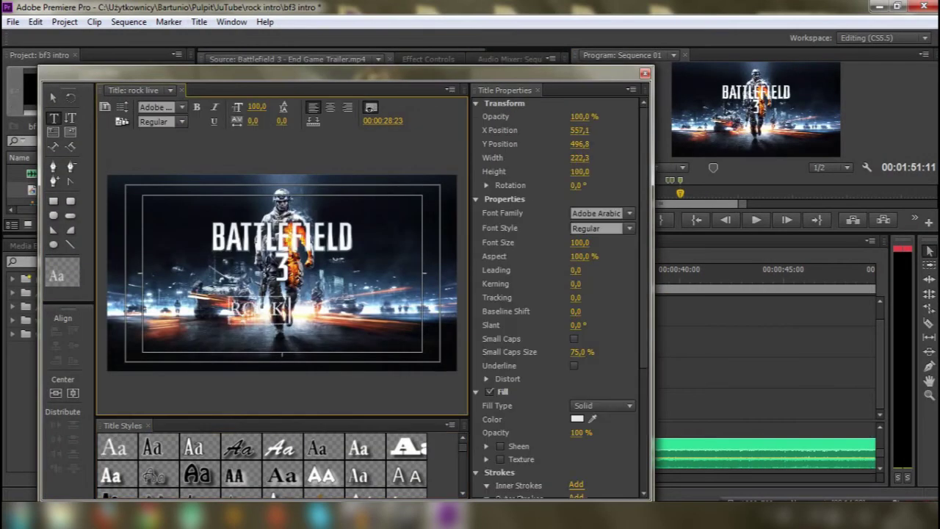
# Complete the title text as "ROCK live" and place it to the right of the Battlefield logo's 3.
pyautogui.press('Escape')
pyautogui.press('Up')
pyautogui.press('Up')
pyautogui.press('Up')
pyautogui.press('Up')
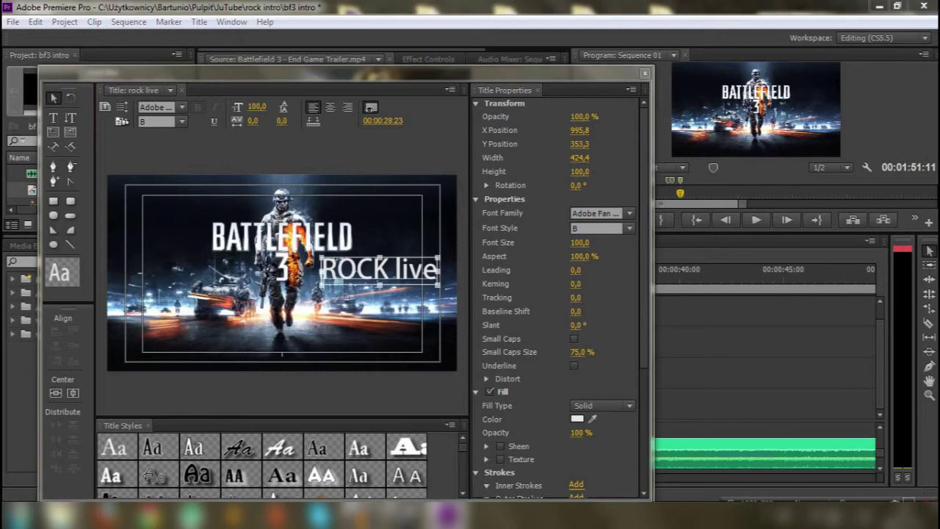
# Try the Snap ITC font on the ROCK live text and close the title.
pyautogui.click(156, 107)
pyautogui.scroll(-15, 221, 250)
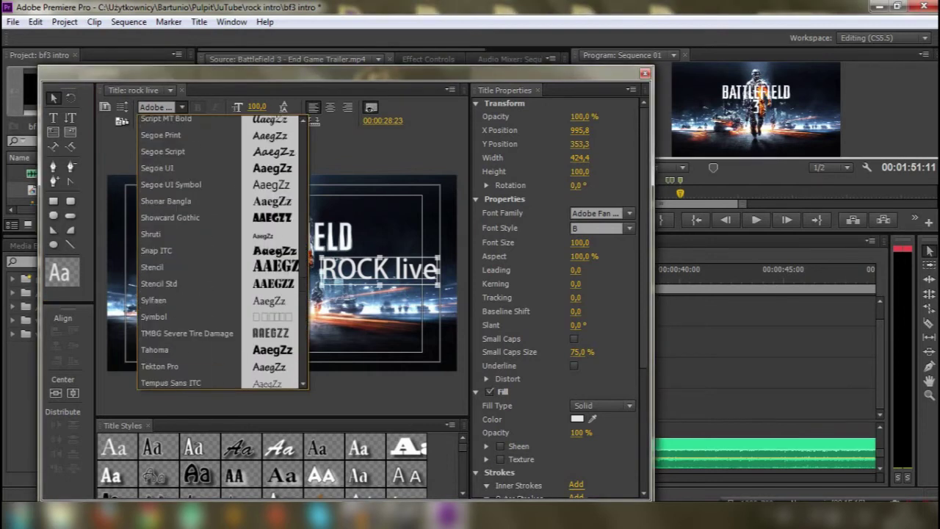
pyautogui.scroll(-3, 220, 250)
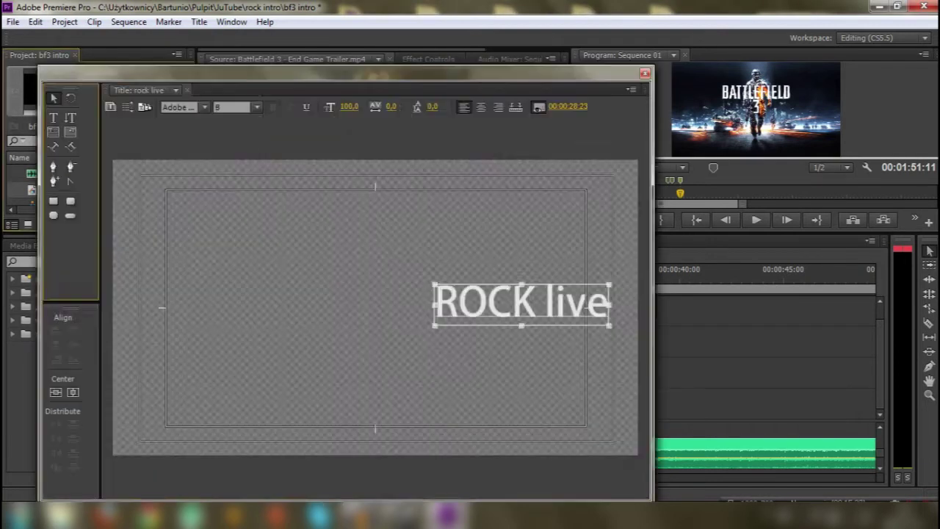
pyautogui.scroll(-10, 179, 379)
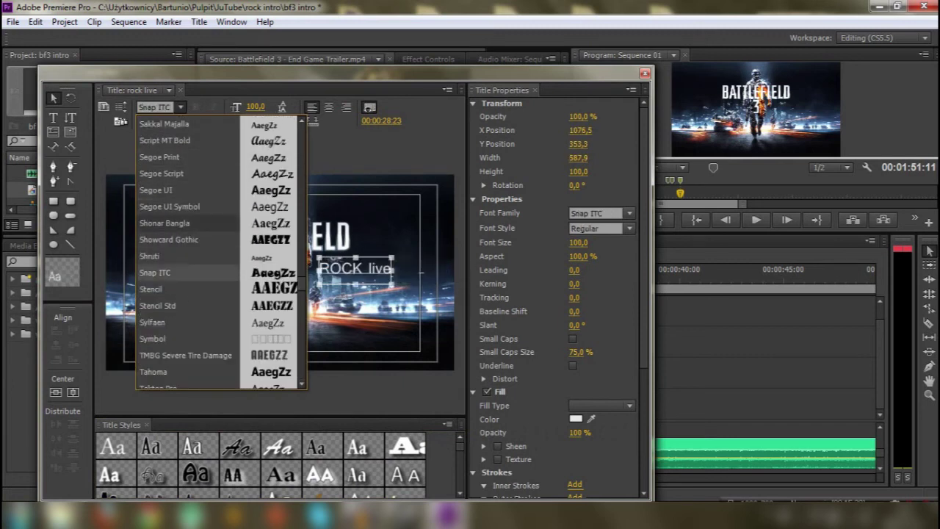
pyautogui.scroll(-5, 179, 379)
pyautogui.click(179, 437)
pyautogui.click(645, 73)
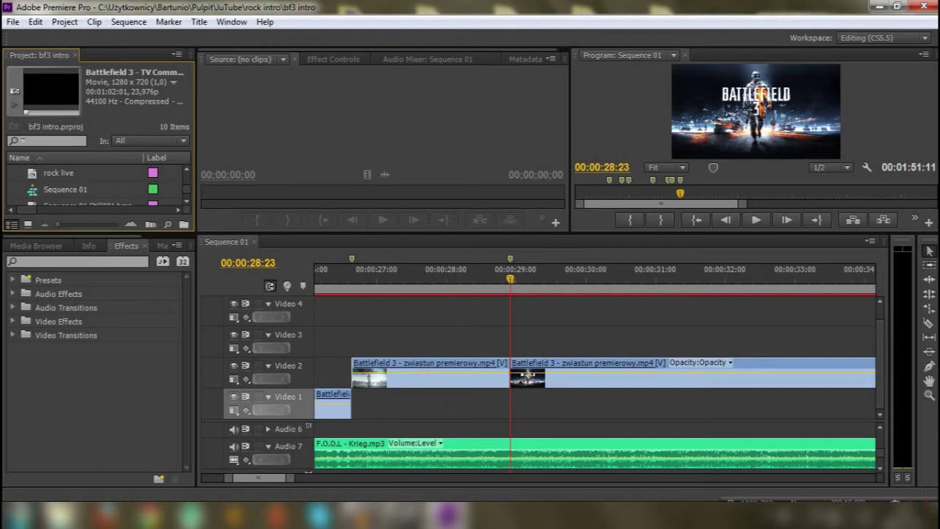
# Reopen the rock live title and set its text to the SF Movie Poster font in Bold.
pyautogui.doubleClick(59, 173)
pyautogui.click(157, 108)
pyautogui.scroll(-8, 184, 294)
pyautogui.scroll(-5, 183, 294)
pyautogui.scroll(5, 184, 294)
pyautogui.click(158, 380)
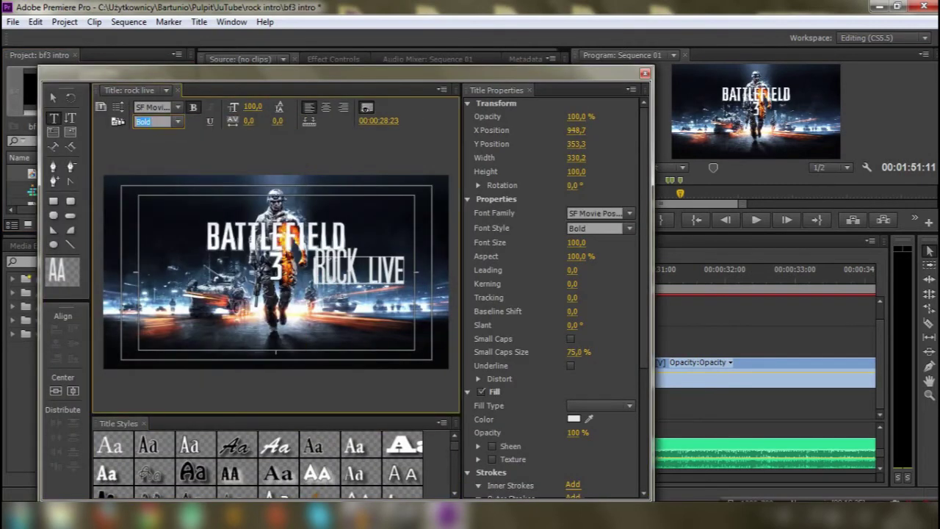
# Centre the ROCK LIVE text beneath the Battlefield 3 logo and resize it to font size 74.5 with 134.3% aspect.
pyautogui.press('v')
pyautogui.moveTo(358, 271); pyautogui.dragTo(276, 310)
pyautogui.scroll(-3, 554, 294)
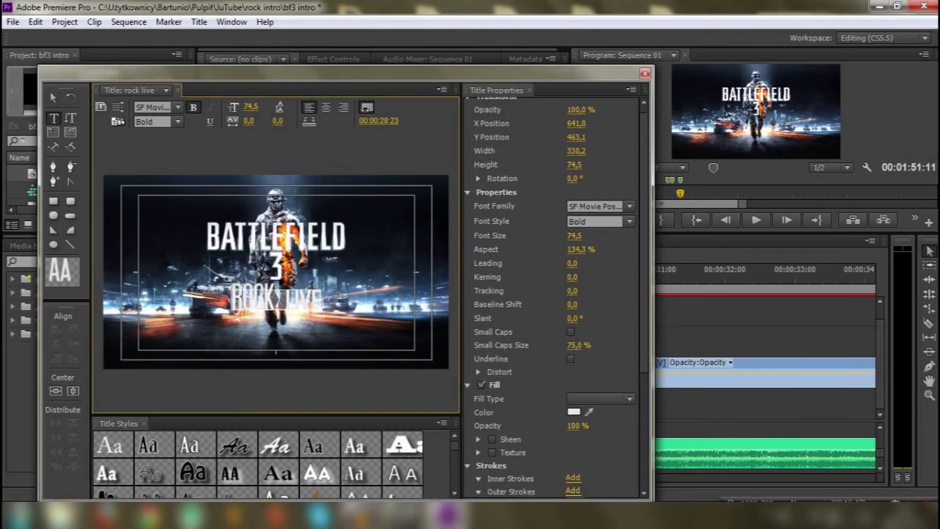
# Give the text a black shadow at 74% opacity, -174° angle, distance 10, size 20 and spread 22, and colour LIVE orange.
pyautogui.scroll(-1, 555, 293)
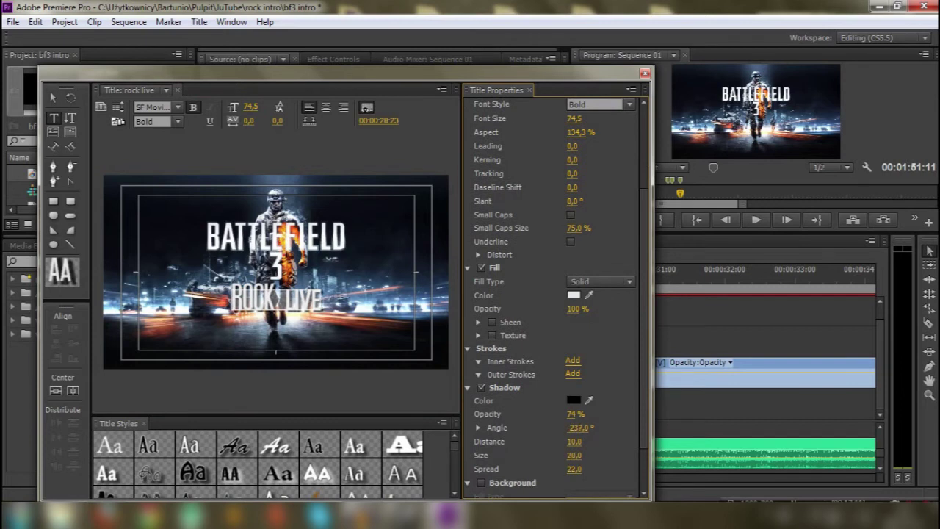
pyautogui.scroll(1, 554, 294)
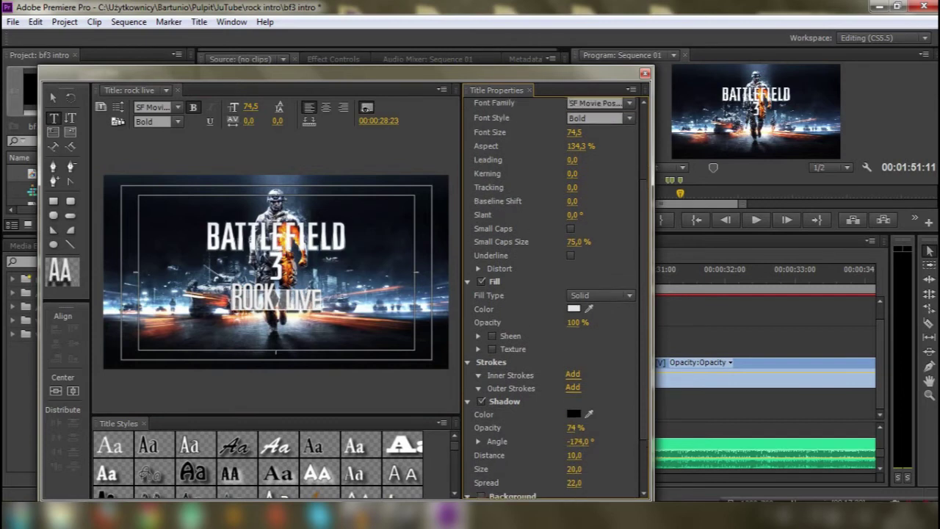
pyautogui.click(589, 326)
pyautogui.scroll(3, 555, 293)
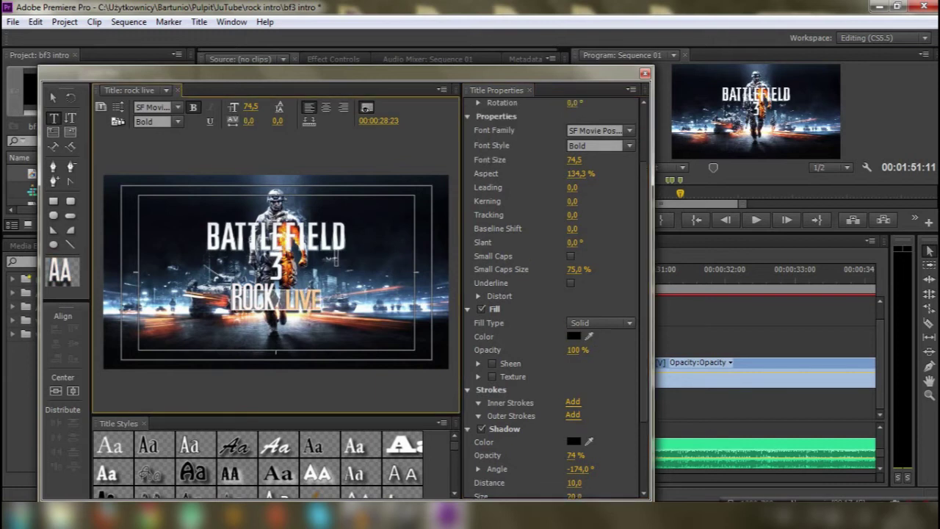
# Enlarge the ROCK LIVE text to font size 84.5 with 154.3% aspect, recentre it beneath the logo, and close the title.
pyautogui.moveTo(581, 228); pyautogui.dragTo(609, 229)
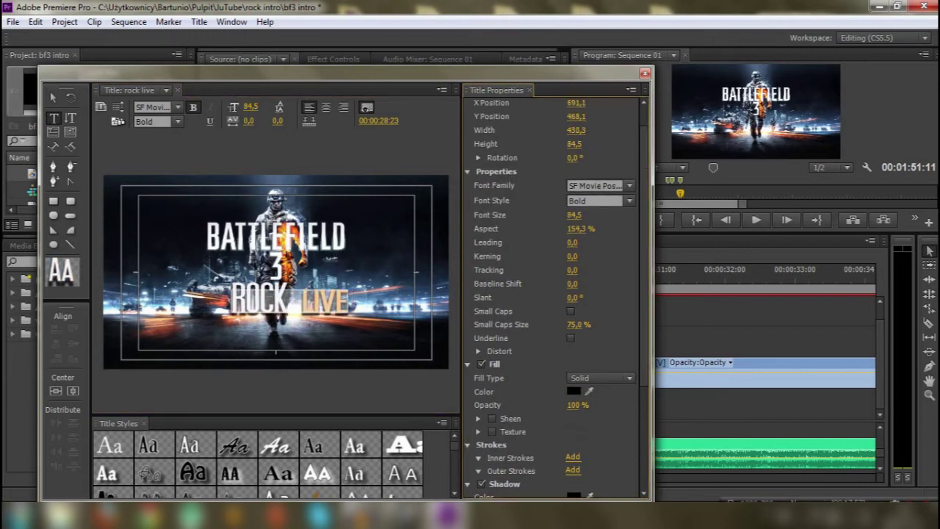
pyautogui.press('Escape')
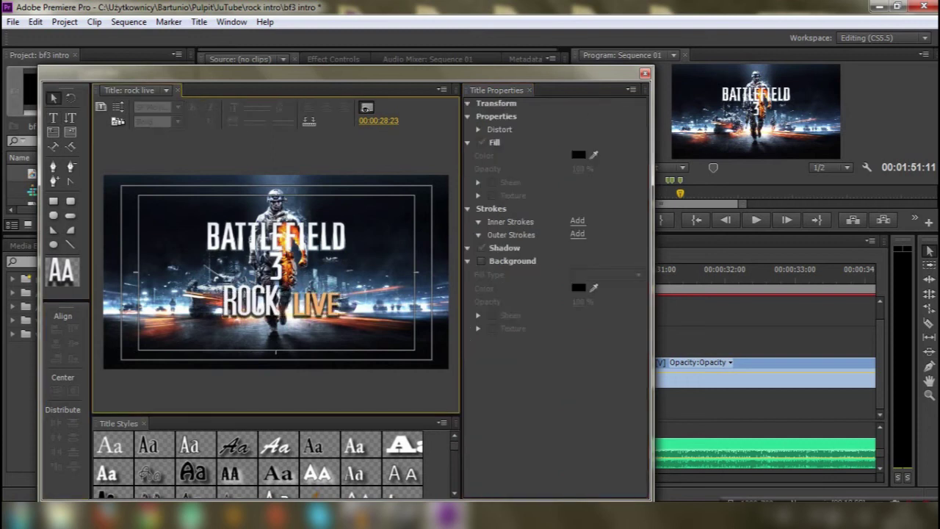
pyautogui.hotkey('ctrl', 'z')
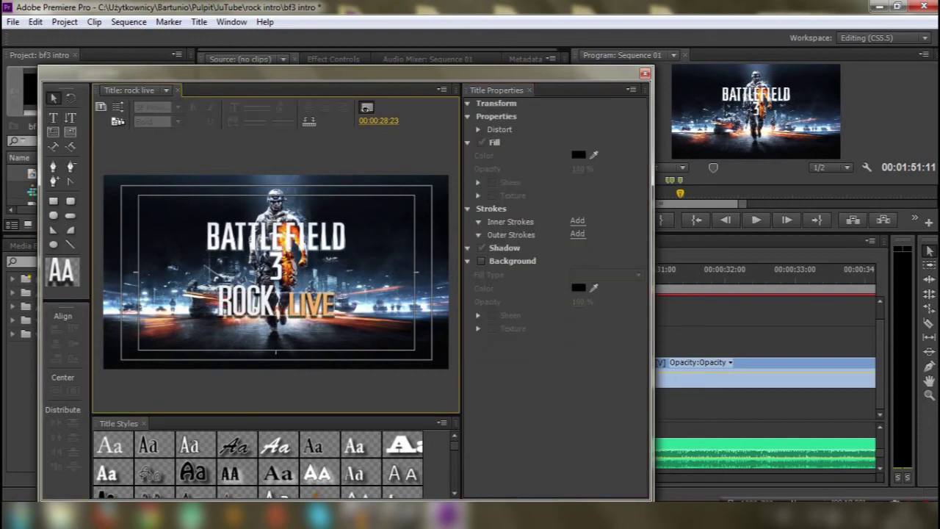
pyautogui.click(279, 305)
pyautogui.moveTo(576, 256); pyautogui.dragTo(597, 255)
pyautogui.hotkey('ctrl', 'z')
pyautogui.press('Escape')
pyautogui.click(645, 73)
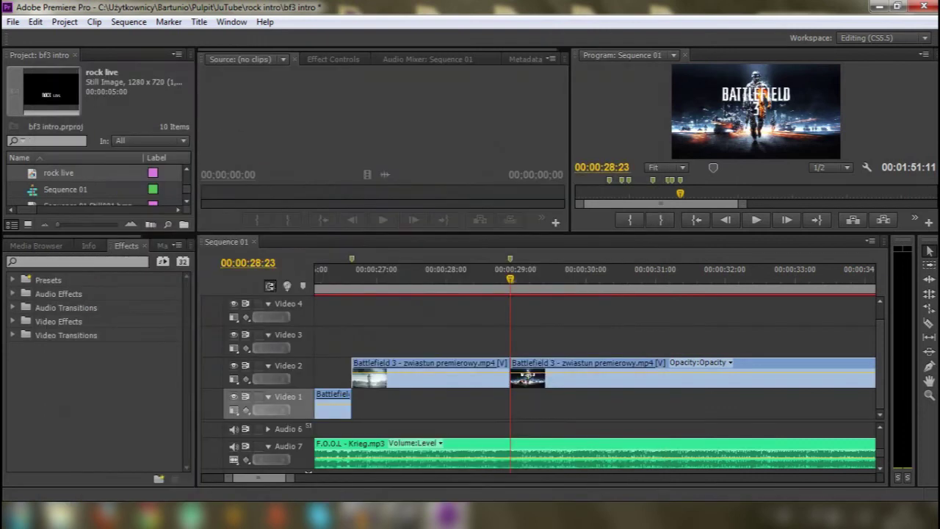
# Place the rock live title on Video 3 and Sequence 01.Still001.bmp on Video 2 at 00:00:28:23, and play the ending.
pyautogui.moveTo(59, 172); pyautogui.dragTo(514, 341)
pyautogui.moveTo(81, 204); pyautogui.dragTo(514, 371)
pyautogui.press('j')
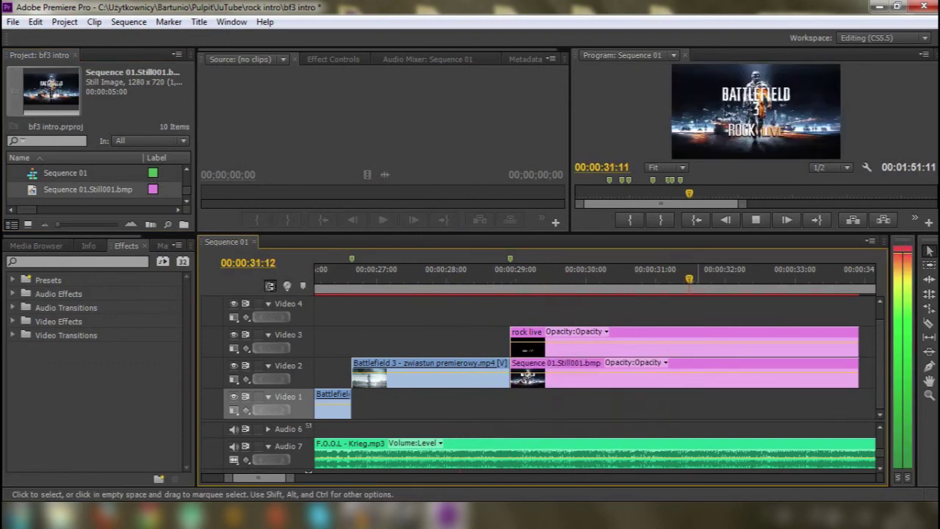
pyautogui.press('-')
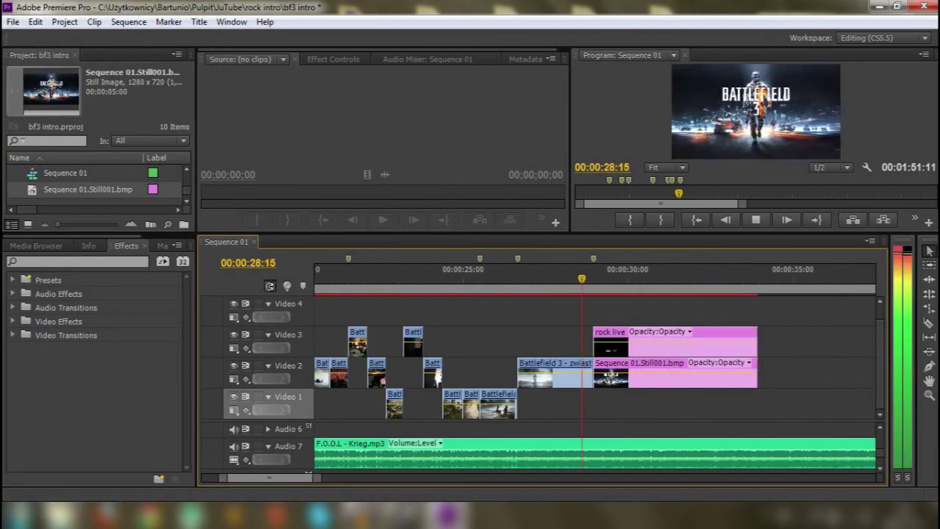
pyautogui.press('space')
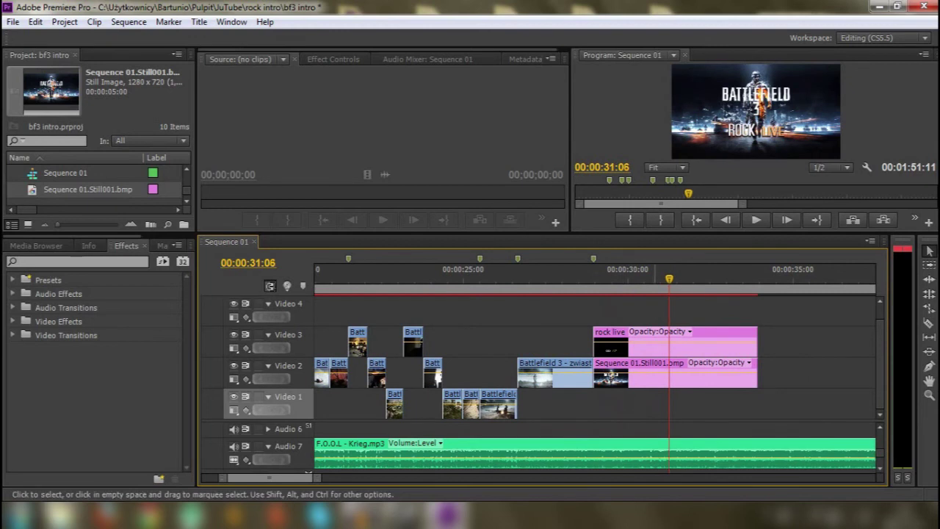
# Keyframe an opacity fade-out on the rock live title and the still, and a matching volume fade on the Krieg music.
pyautogui.click(704, 342)
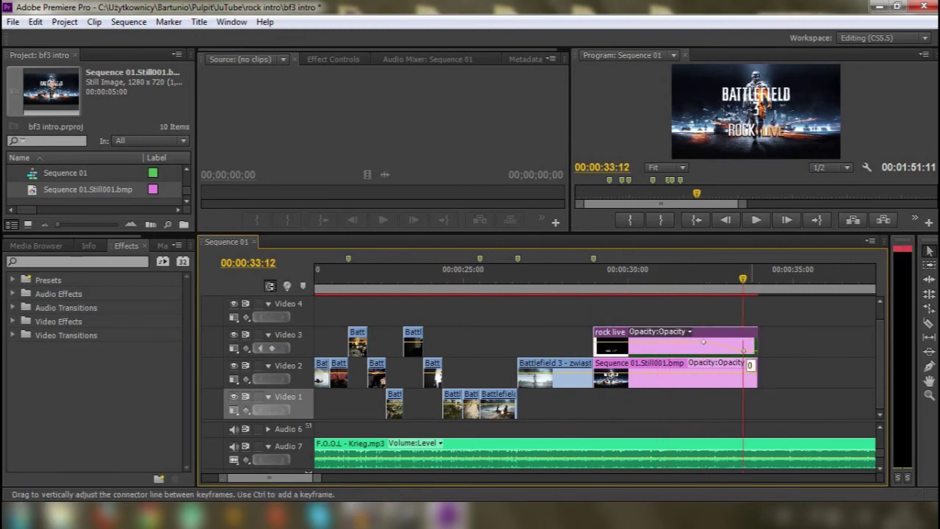
pyautogui.click(661, 331)
pyautogui.click(653, 359)
pyautogui.moveTo(743, 373); pyautogui.dragTo(743, 381)
pyautogui.press('space')
pyautogui.moveTo(820, 279); pyautogui.dragTo(677, 279)
pyautogui.press('space')
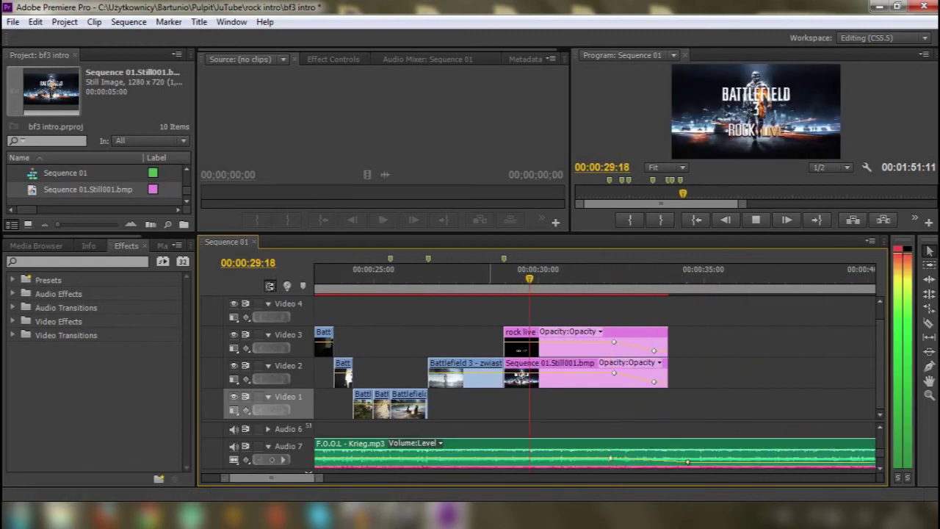
# Trim the Krieg music to end just after the final still, and play the sequence from its start.
pyautogui.press('space')
pyautogui.press('\\')
pyautogui.press('Home')
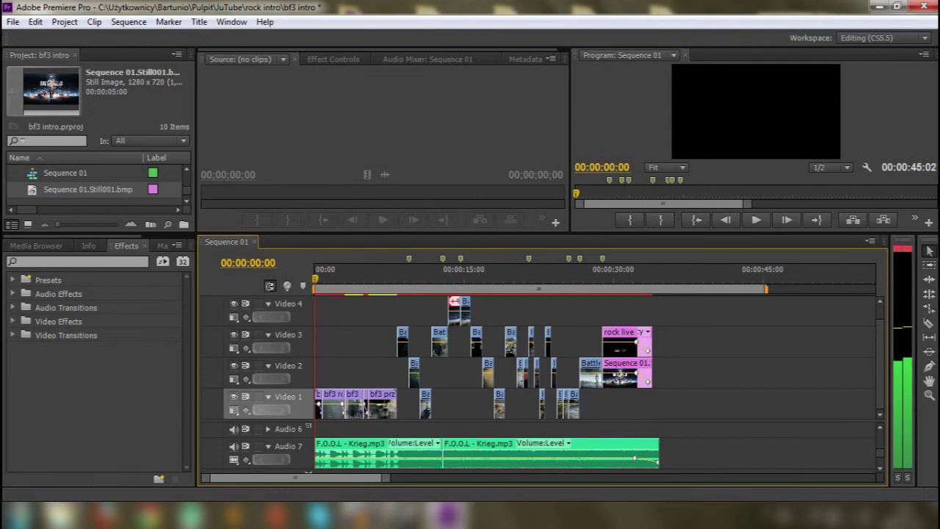
pyautogui.press('space')
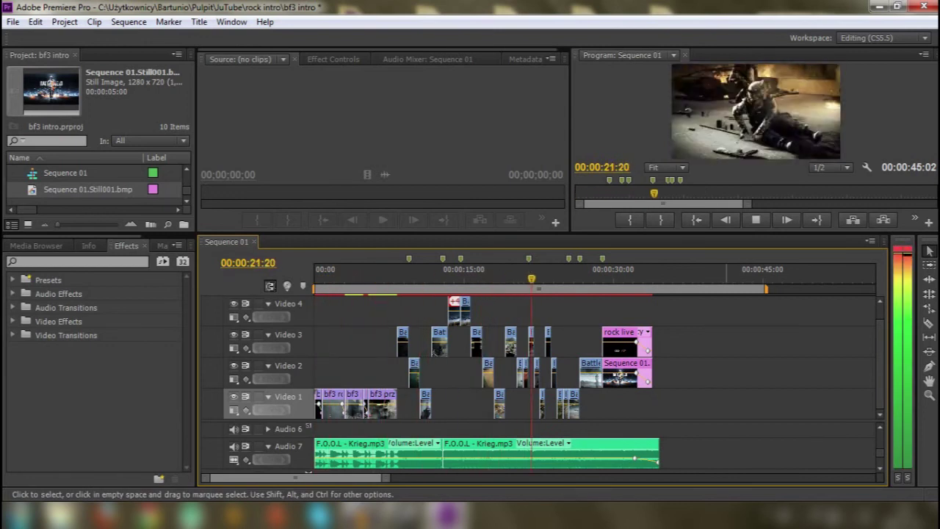
pyautogui.press('Up')
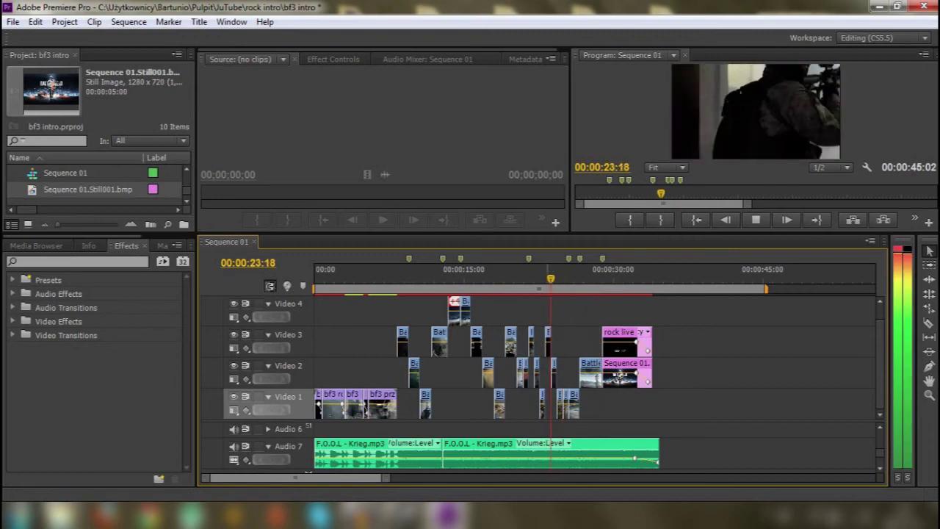
pyautogui.press('Home')
pyautogui.press('Home')
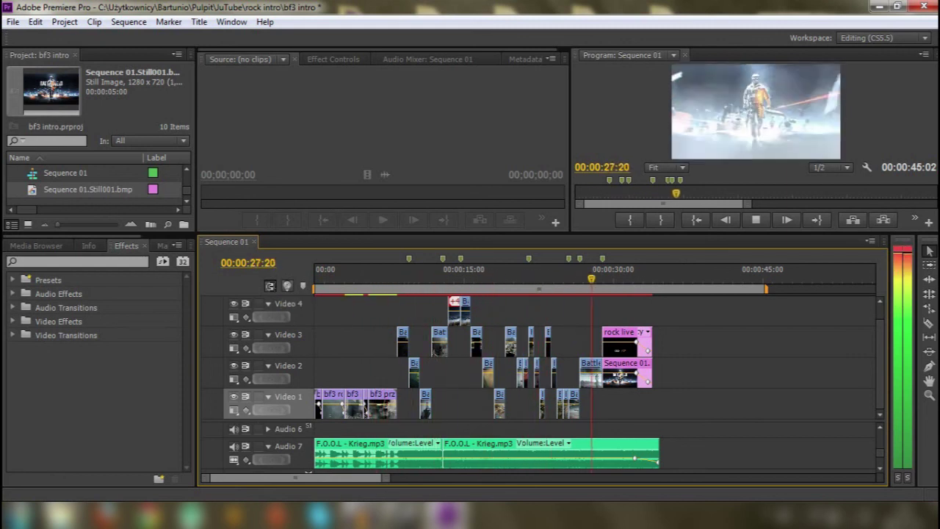
# Save the project and open the media export settings for Sequence 01.
pyautogui.hotkey('ctrl', 's')
pyautogui.click(13, 21)
pyautogui.click(12, 21)
pyautogui.click(12, 22)
pyautogui.click(37, 349)
pyautogui.click(243, 348)
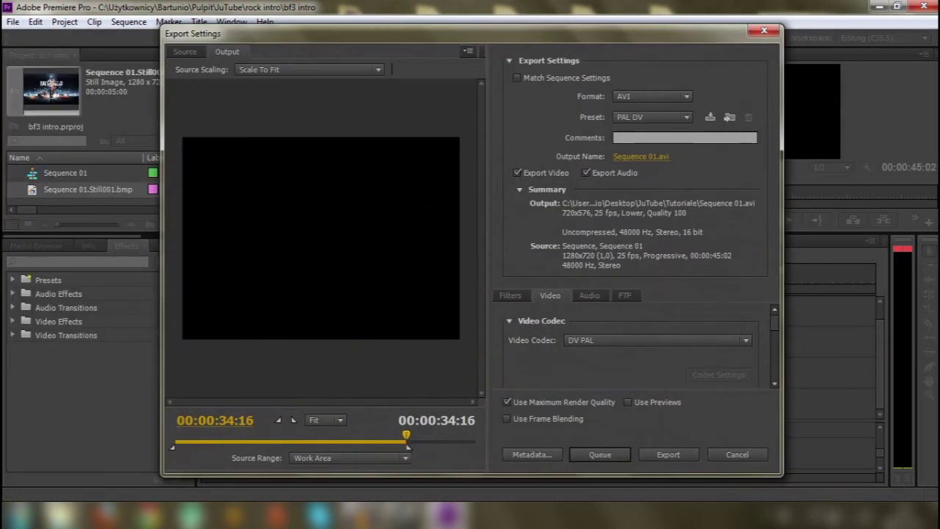
# Set the export to H.264 at 1280 × 720, 25 fps, with two-pass VBR at 5 Mbps target and maximum.
pyautogui.press('h')
pyautogui.click(652, 117)
pyautogui.scroll(-15, 441, 293)
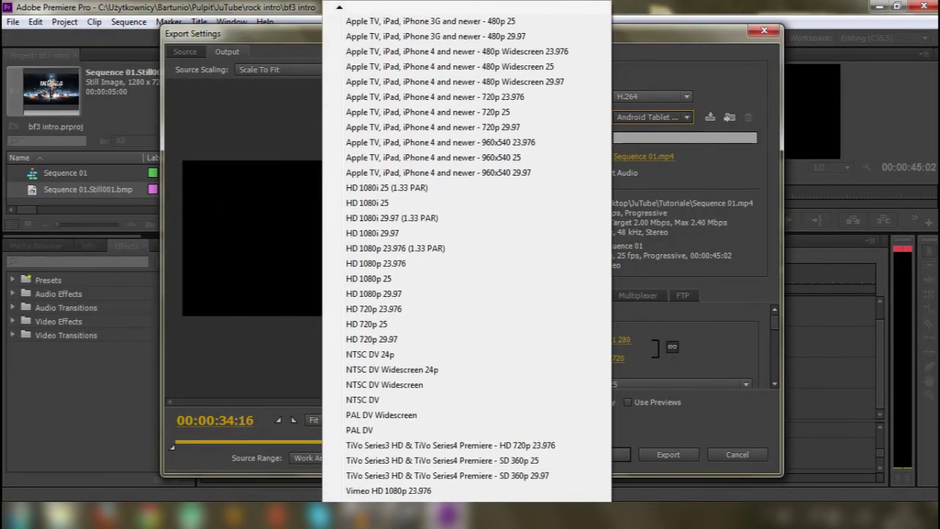
pyautogui.click(389, 415)
# Name the output bf3 intro2.mp4 in the rock intro folder and export the sequence immediately.
pyautogui.click(644, 157)
pyautogui.write('bf3 intro2')
pyautogui.press('Return')
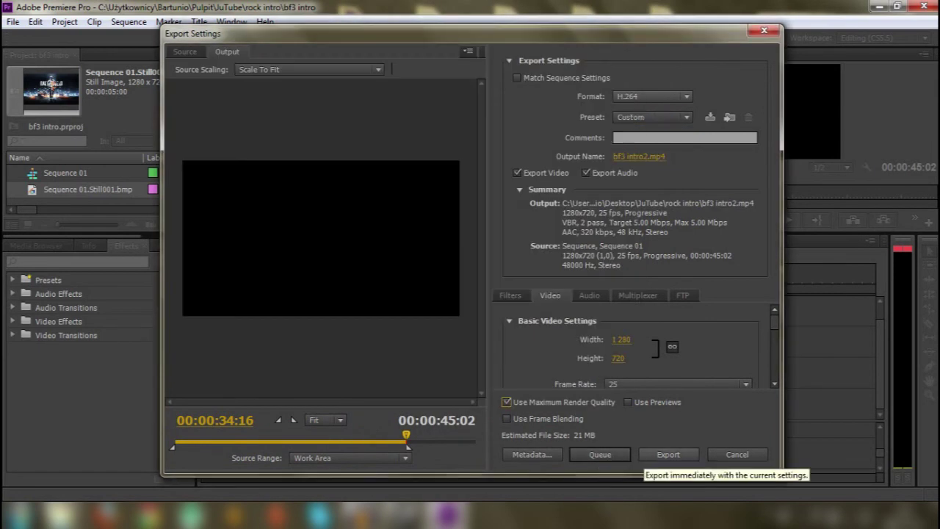
pyautogui.click(666, 455)
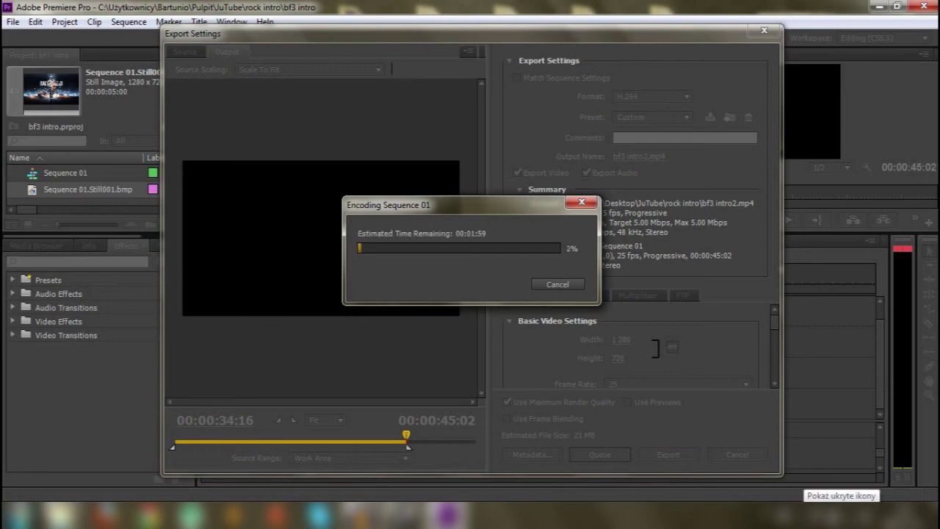